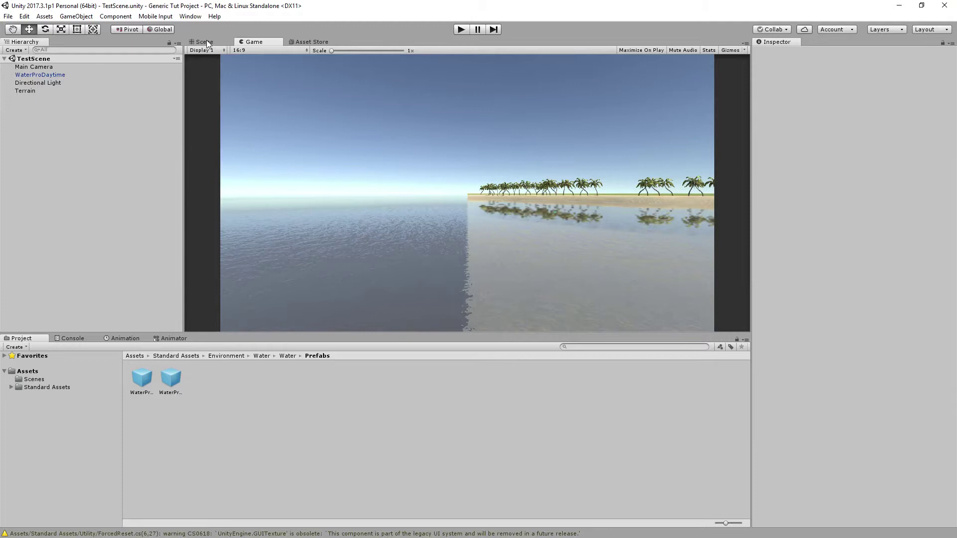
# - Switch to the Scene view and orbit to look down over the island's beach and palms
pyautogui.click(204, 41)
pyautogui.keyDown('alt'); pyautogui.moveTo(542, 193); pyautogui.dragTo(516, 237); pyautogui.keyUp('alt')
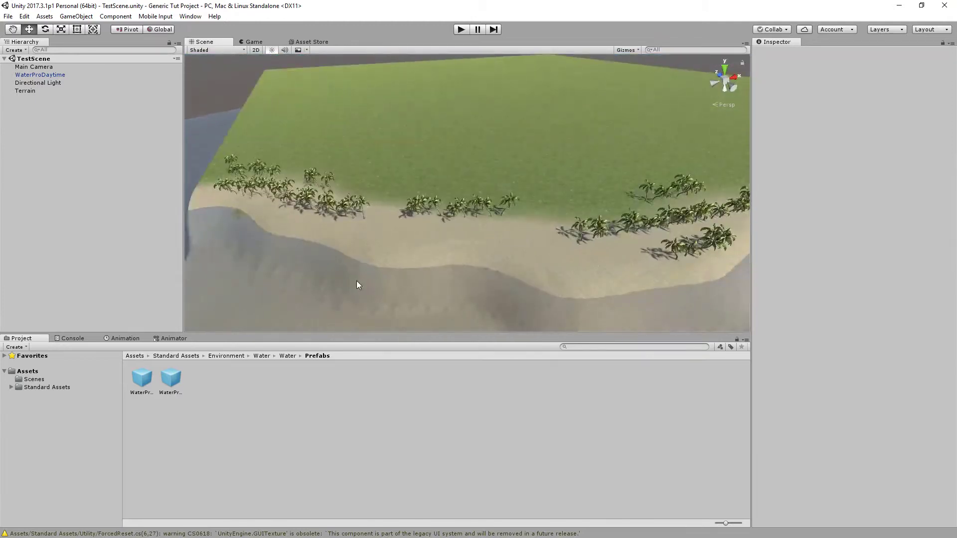
# - Show the Standard Assets contents, selecting the Characters and Environment folders
pyautogui.click(26, 388)
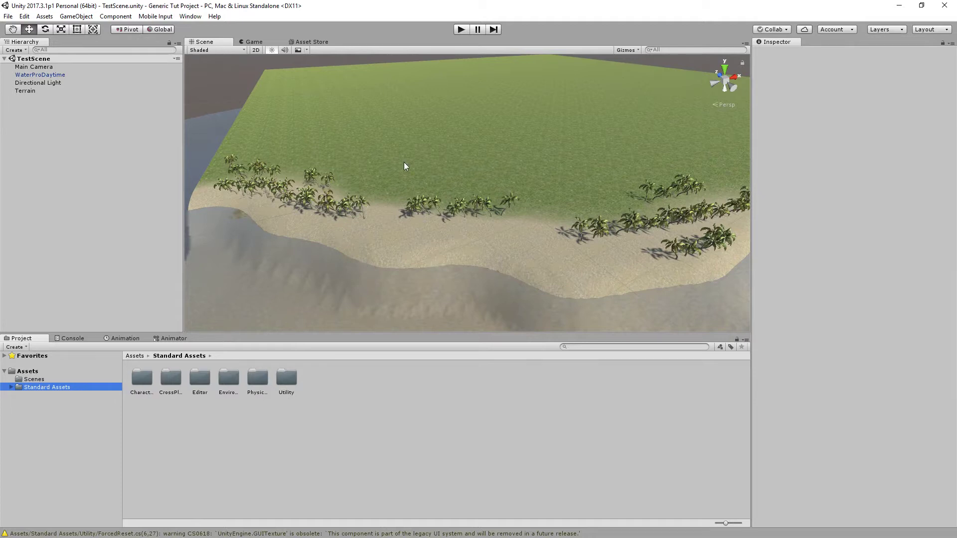
pyautogui.keyDown('alt'); pyautogui.moveTo(403, 165); pyautogui.dragTo(508, 177); pyautogui.keyUp('alt')
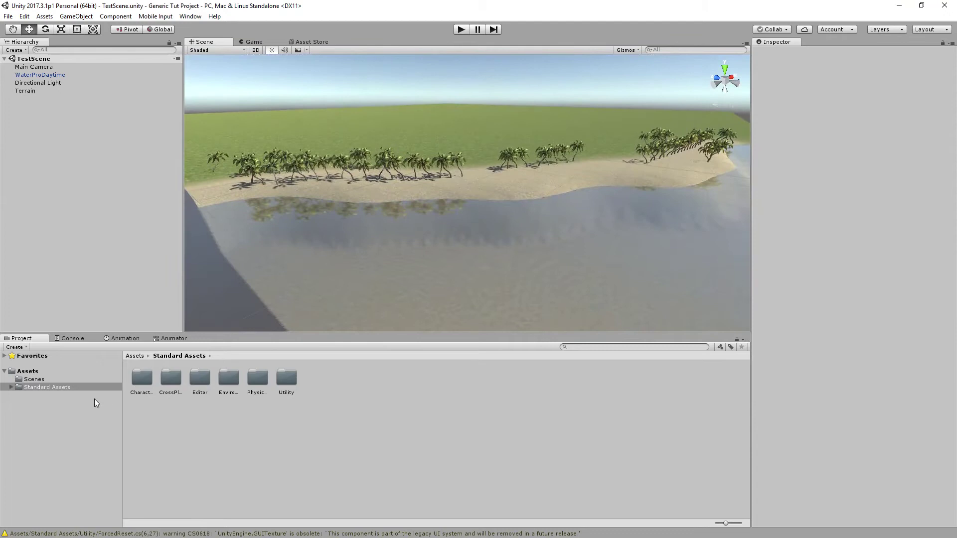
pyautogui.click(146, 381)
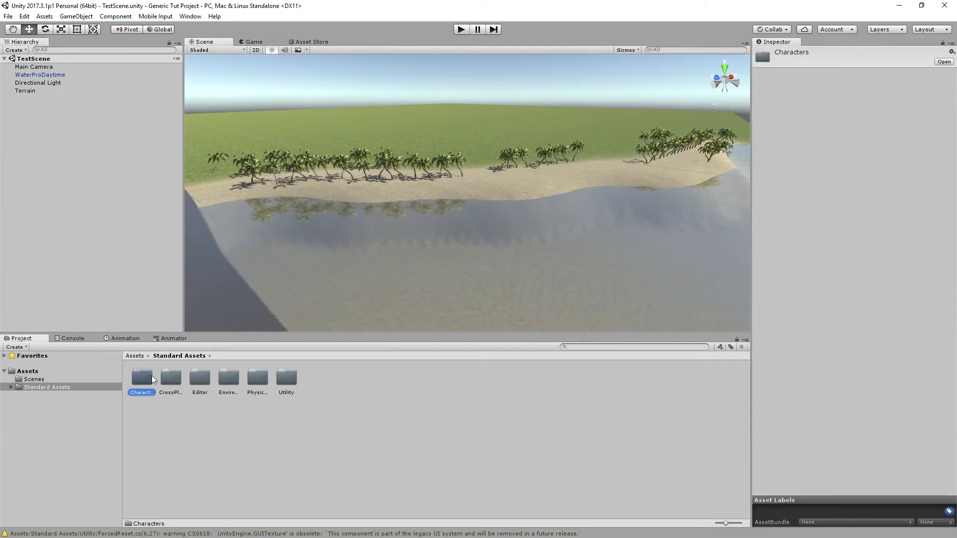
pyautogui.click(227, 378)
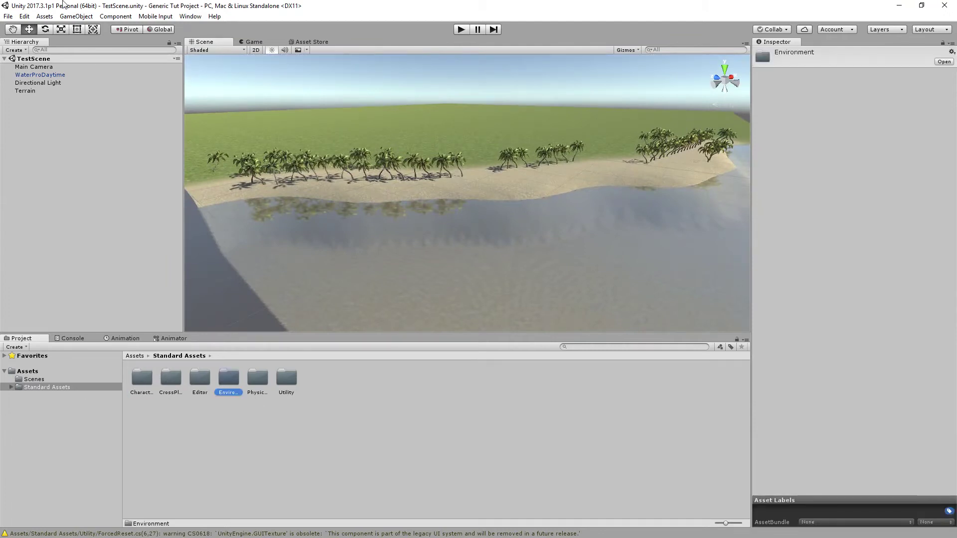
# - Browse the standard packages listed under Assets > Import Package without importing any
pyautogui.click(44, 16)
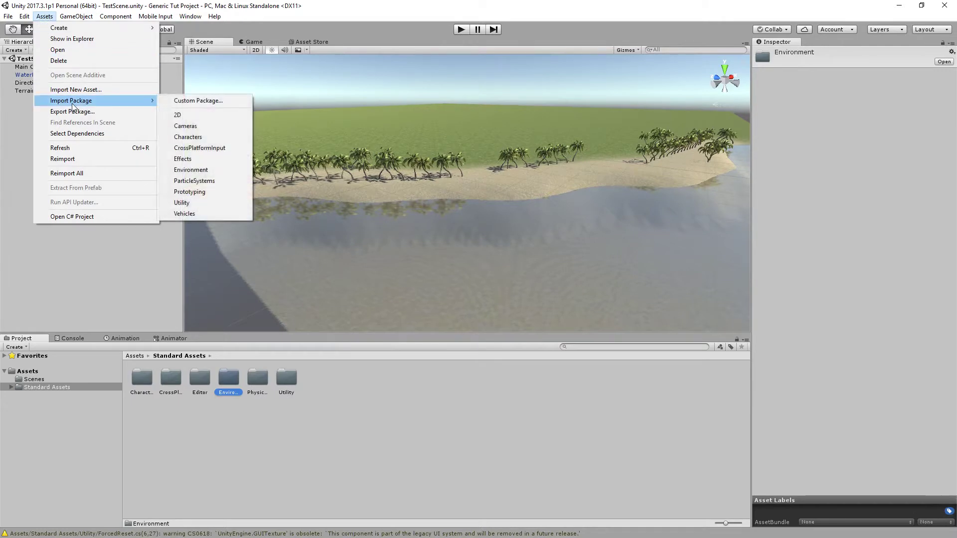
pyautogui.click(44, 17)
pyautogui.click(44, 18)
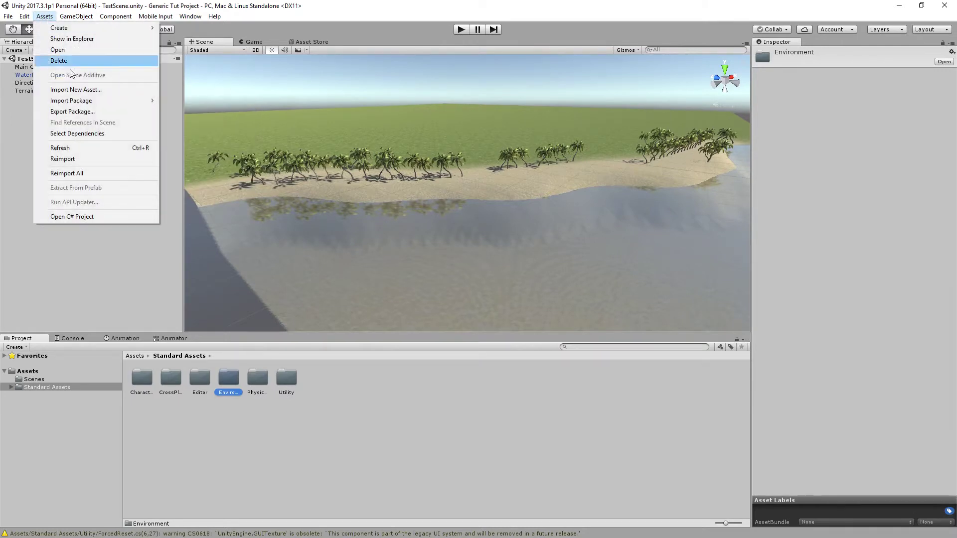
pyautogui.moveTo(78, 103)
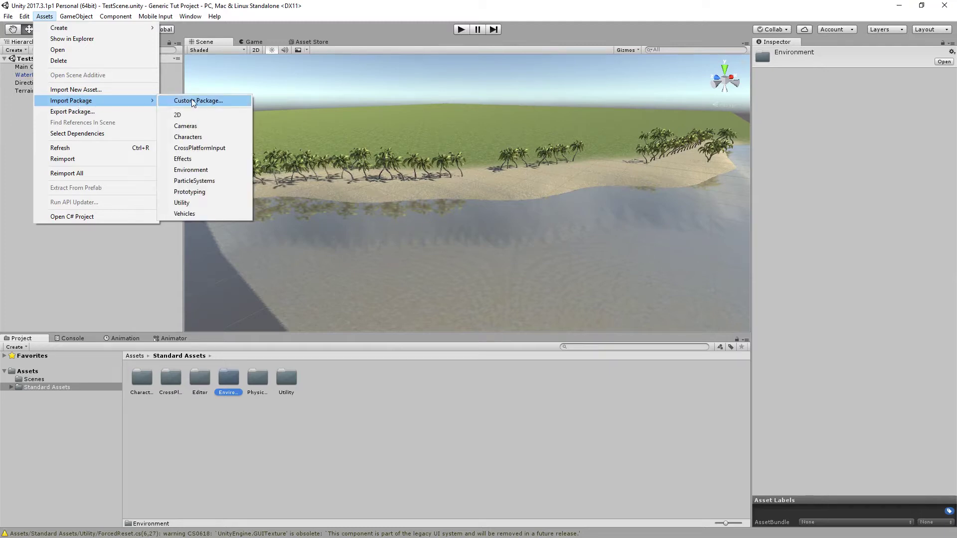
pyautogui.click(197, 140)
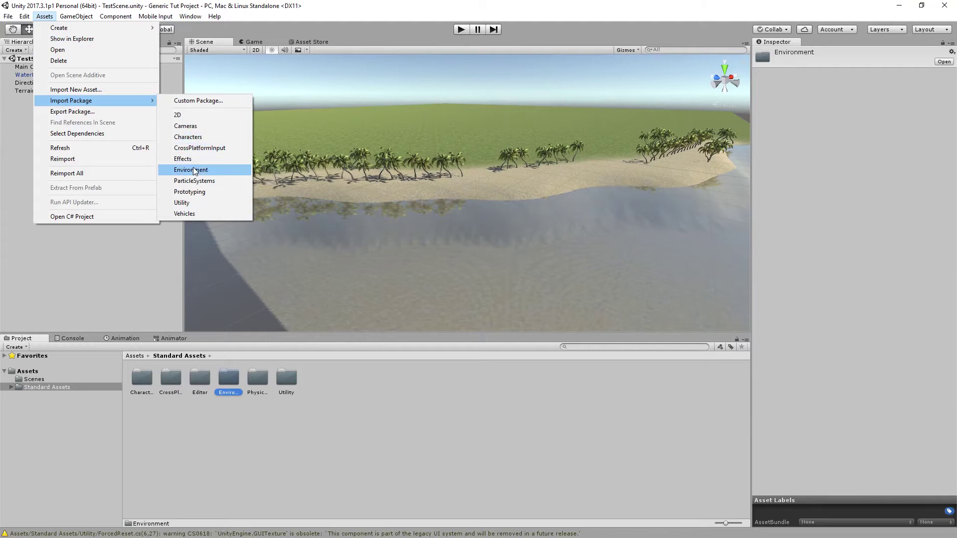
pyautogui.moveTo(462, 172); pyautogui.dragTo(353, 149, button='right')
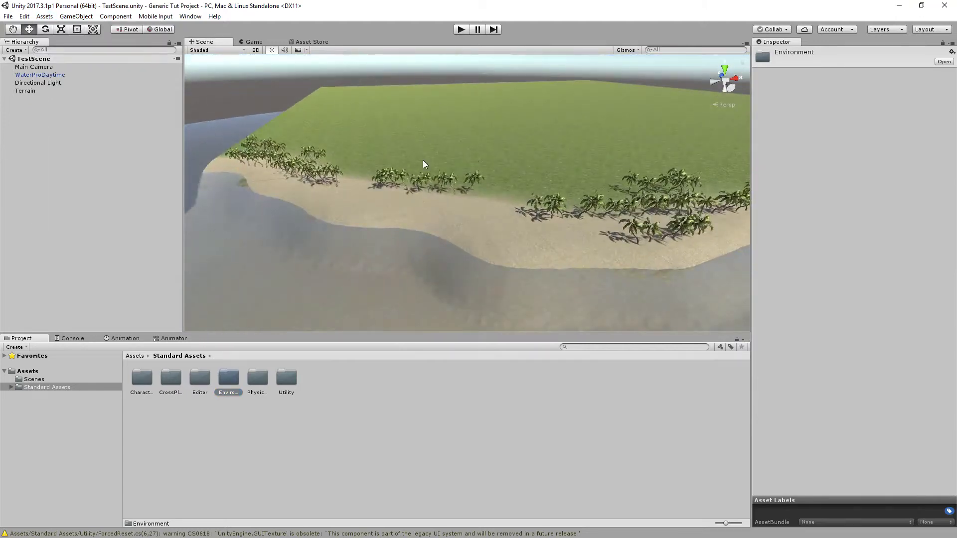
# - Place the RigidBodyFPSController prefab from Characters/FirstPersonCharacter/Prefabs onto the beach
pyautogui.moveTo(536, 177); pyautogui.dragTo(408, 259, button='right')
pyautogui.scroll(10, 424, 240)
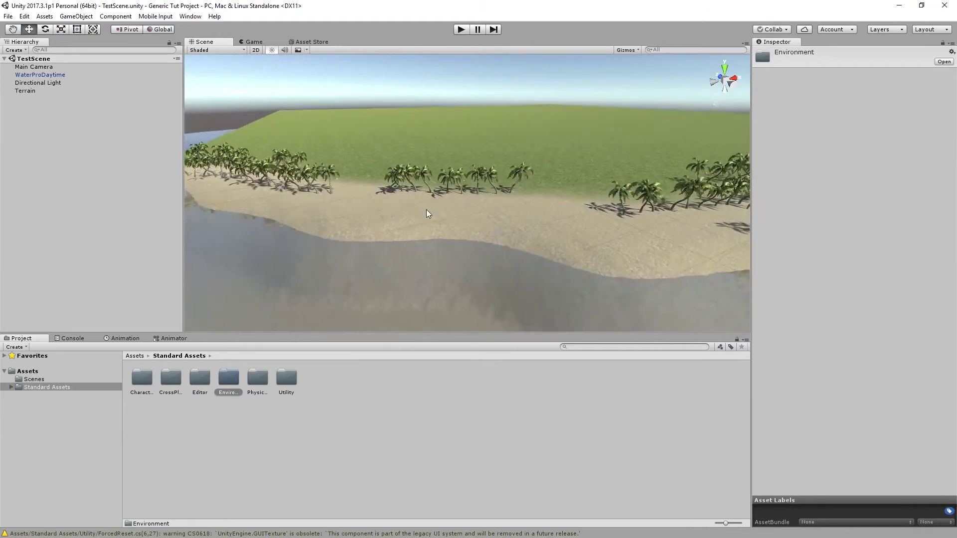
pyautogui.doubleClick(142, 382)
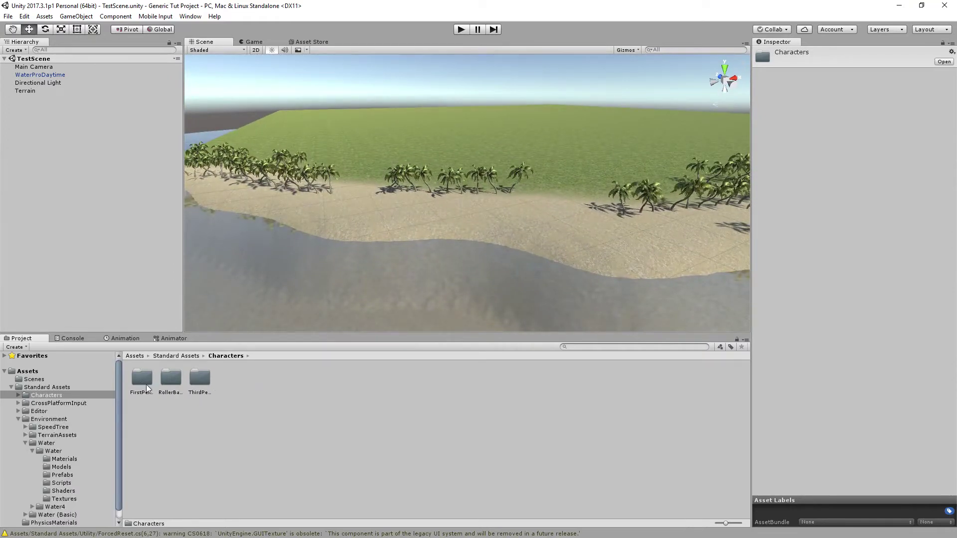
pyautogui.doubleClick(143, 381)
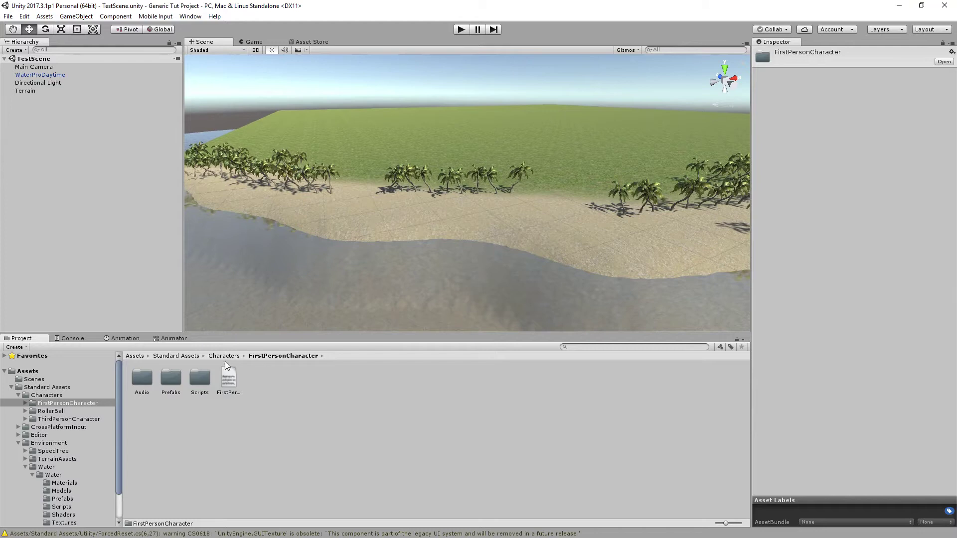
pyautogui.doubleClick(172, 379)
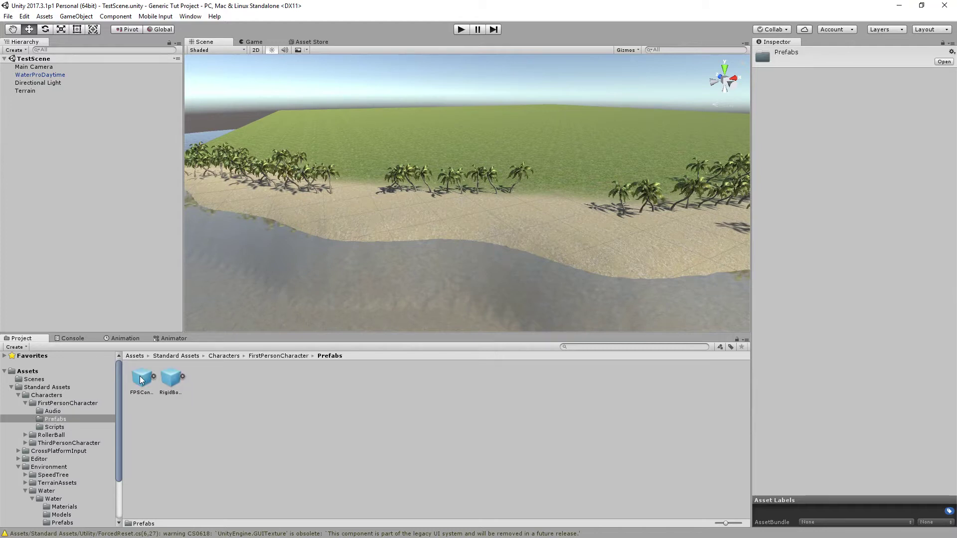
pyautogui.moveTo(172, 381); pyautogui.dragTo(362, 188)
# - Raise the controller to Y 0.95 and delete the Main Camera
pyautogui.press('w')
pyautogui.moveTo(362, 189); pyautogui.dragTo(465, 176, button='right')
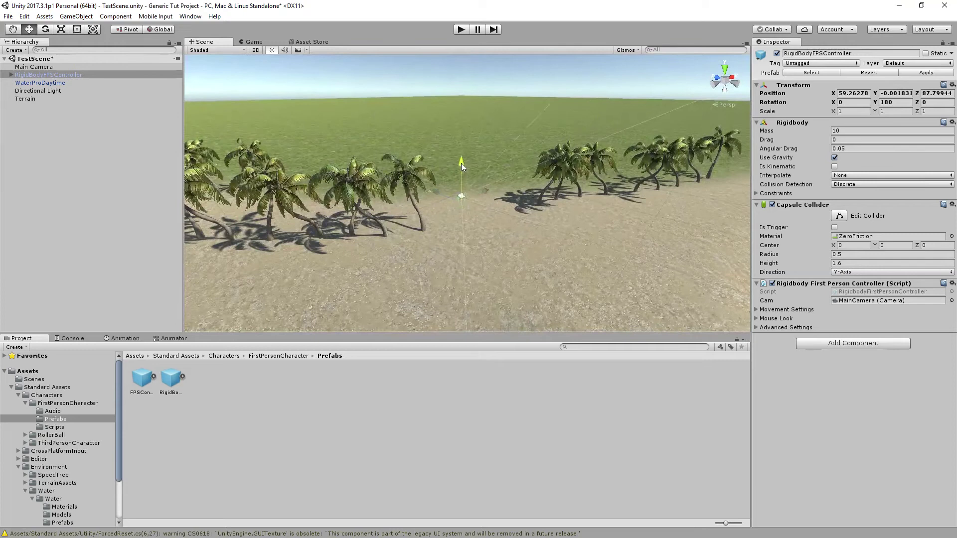
pyautogui.moveTo(462, 162); pyautogui.dragTo(465, 160)
pyautogui.click(42, 68)
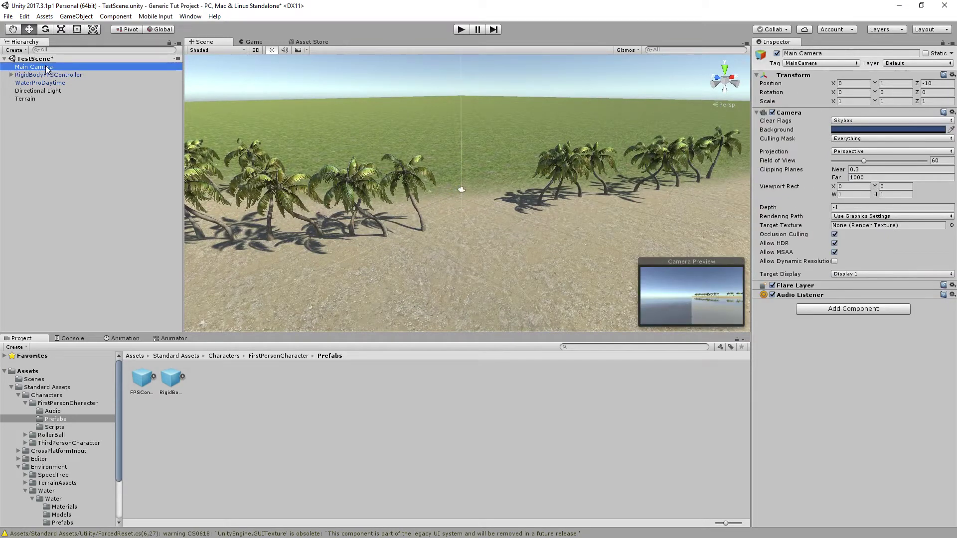
pyautogui.press('Delete')
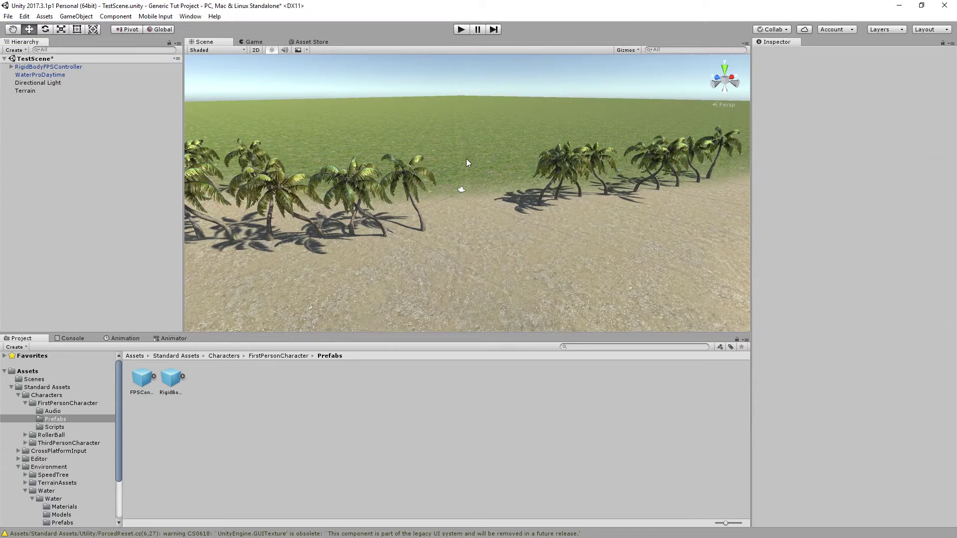
pyautogui.click(460, 29)
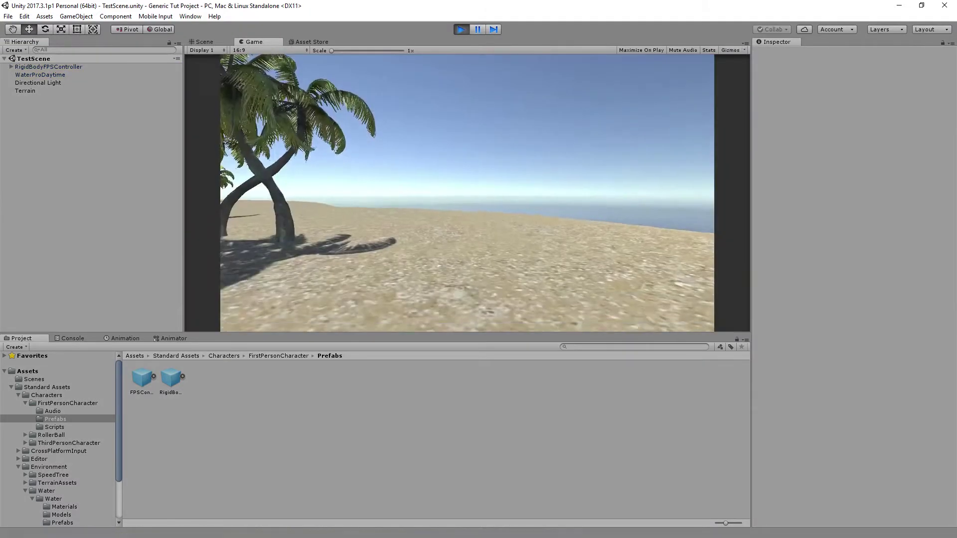
pyautogui.press('w')
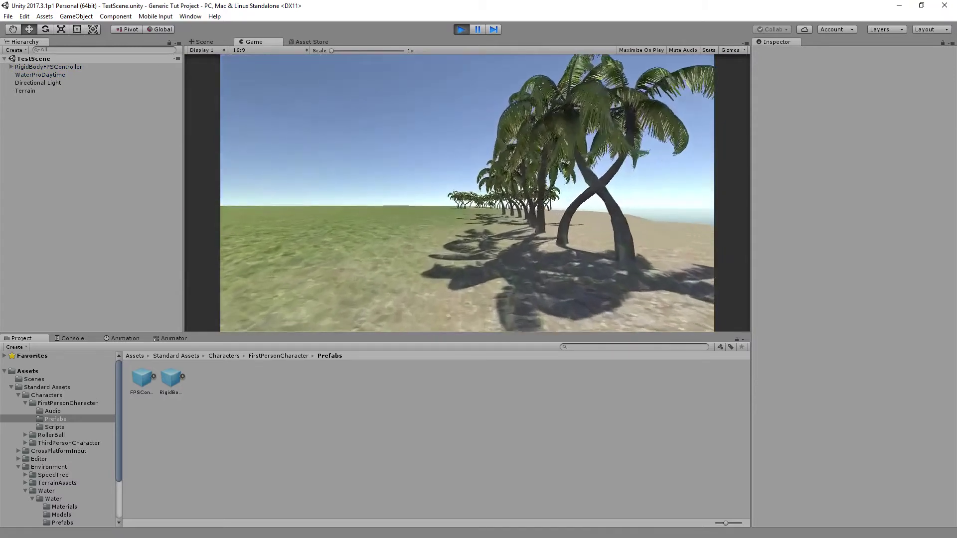
pyautogui.press('w')
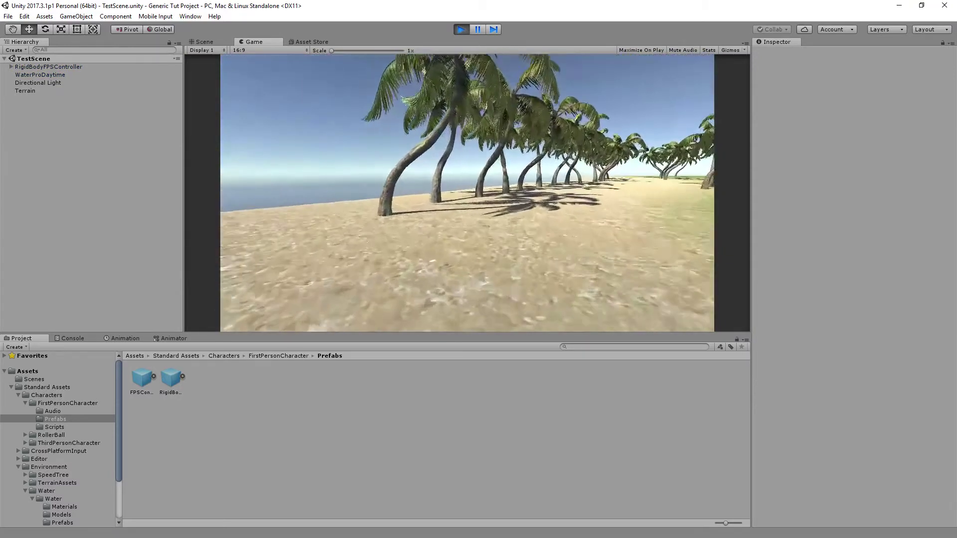
pyautogui.press('w')
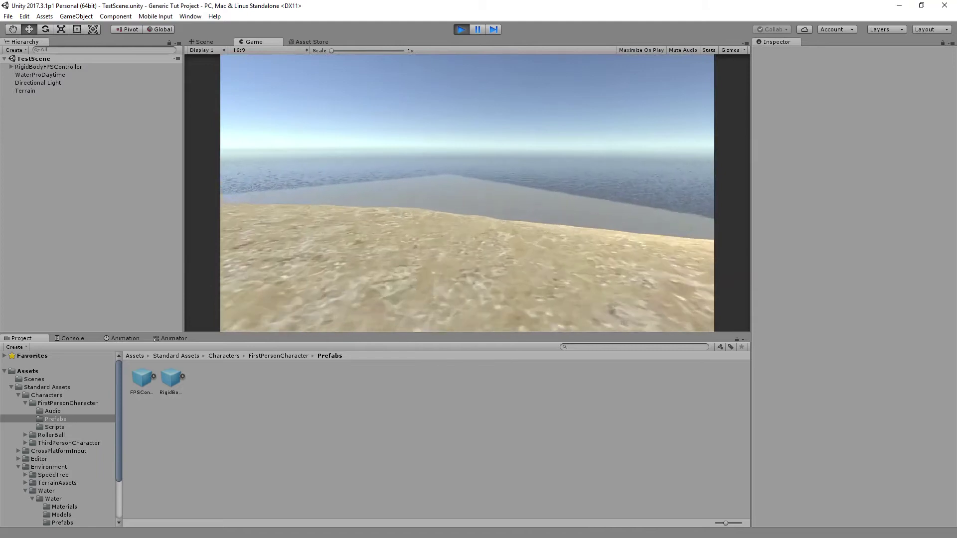
pyautogui.press('w')
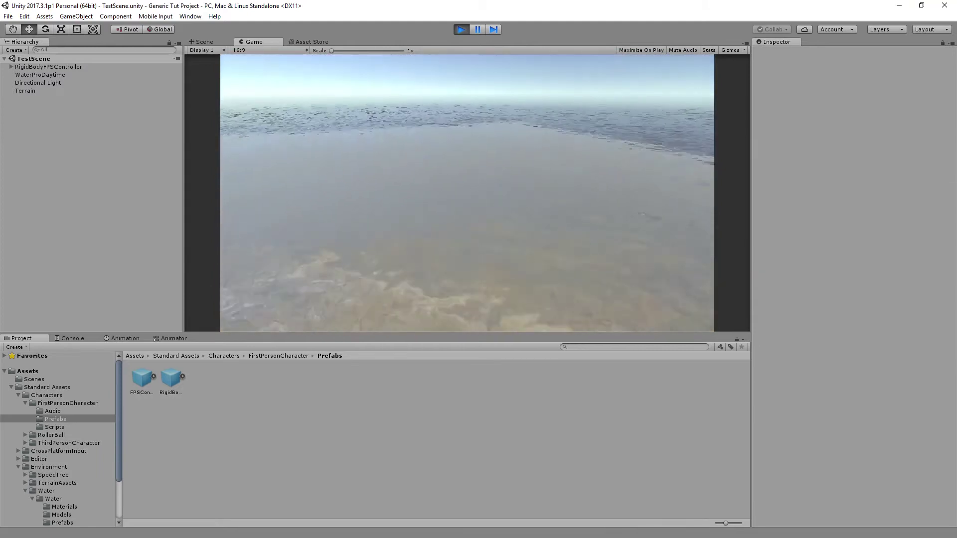
pyautogui.press('w')
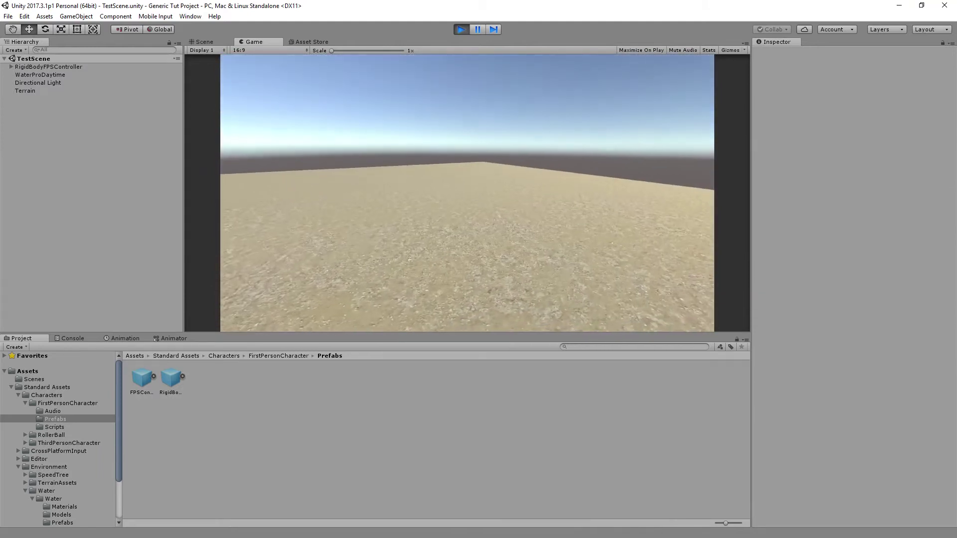
pyautogui.press('w')
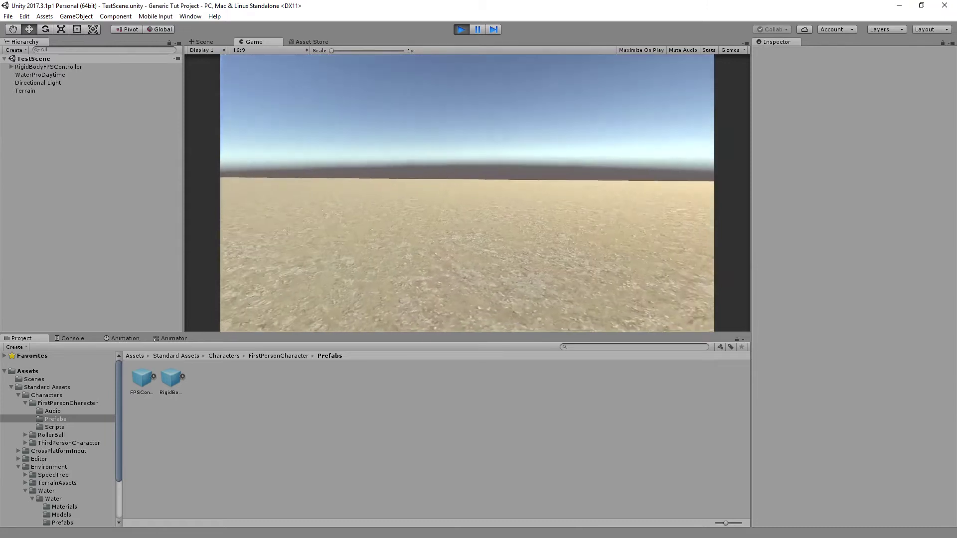
pyautogui.press('w')
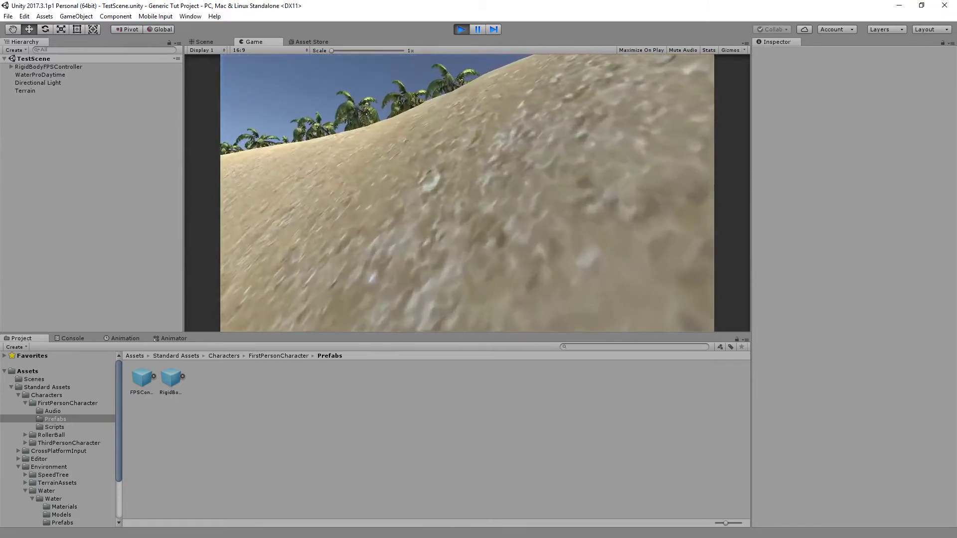
pyautogui.press('w')
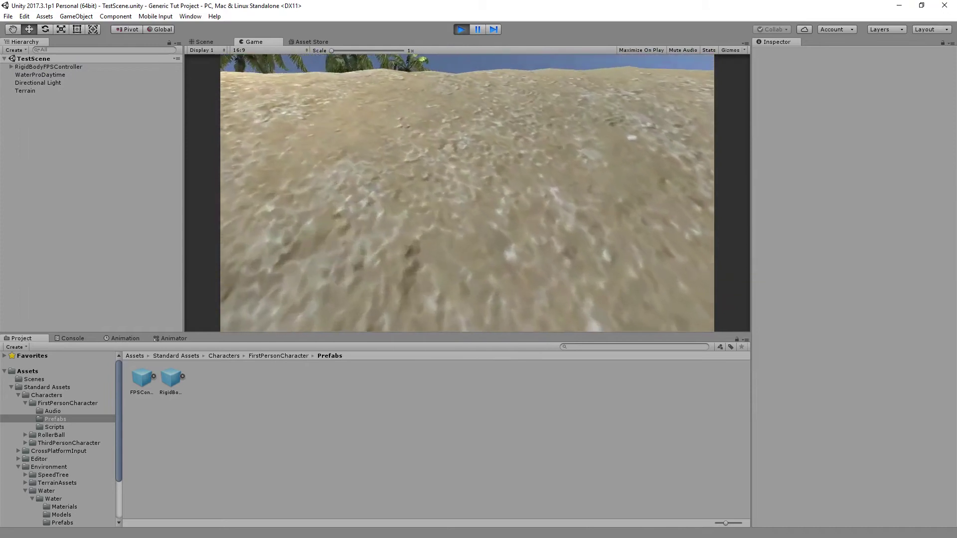
pyautogui.press('w')
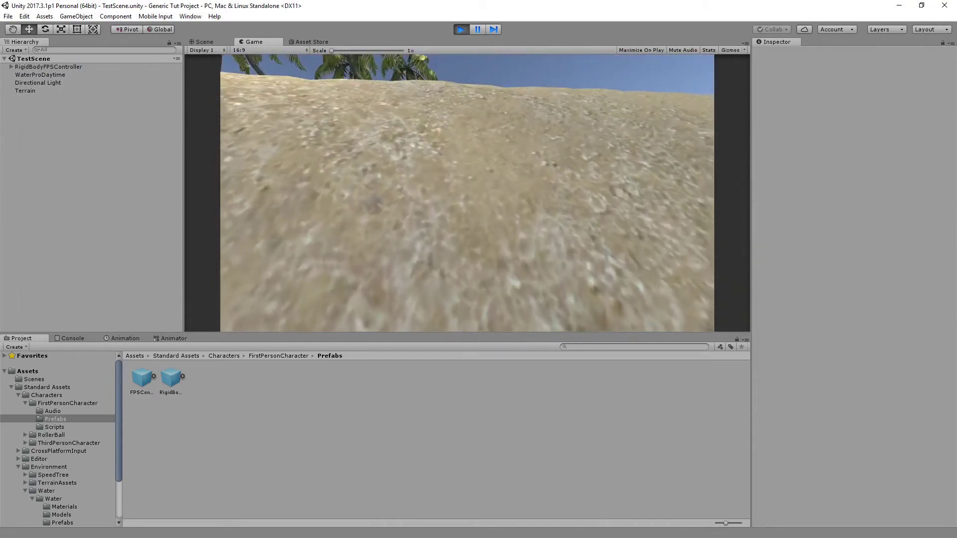
pyautogui.press('w')
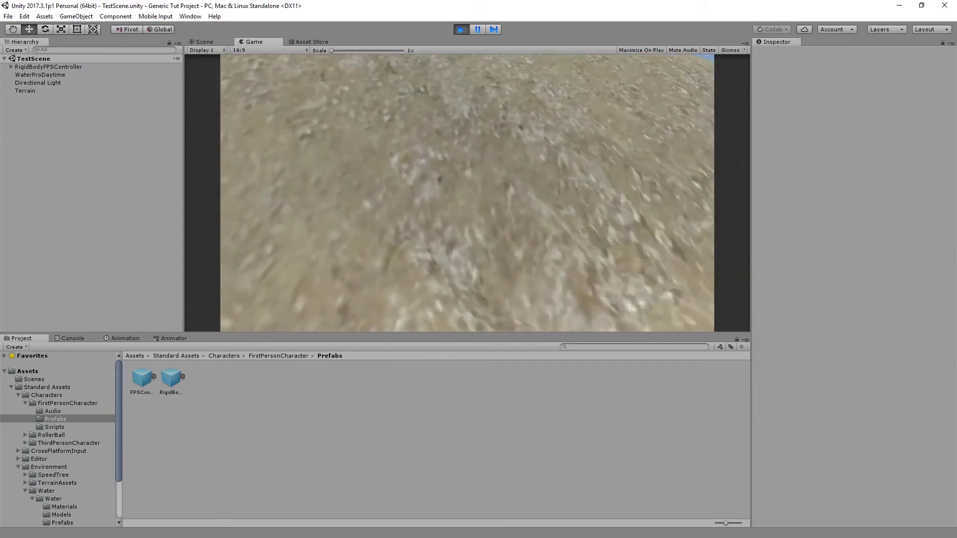
pyautogui.press('w')
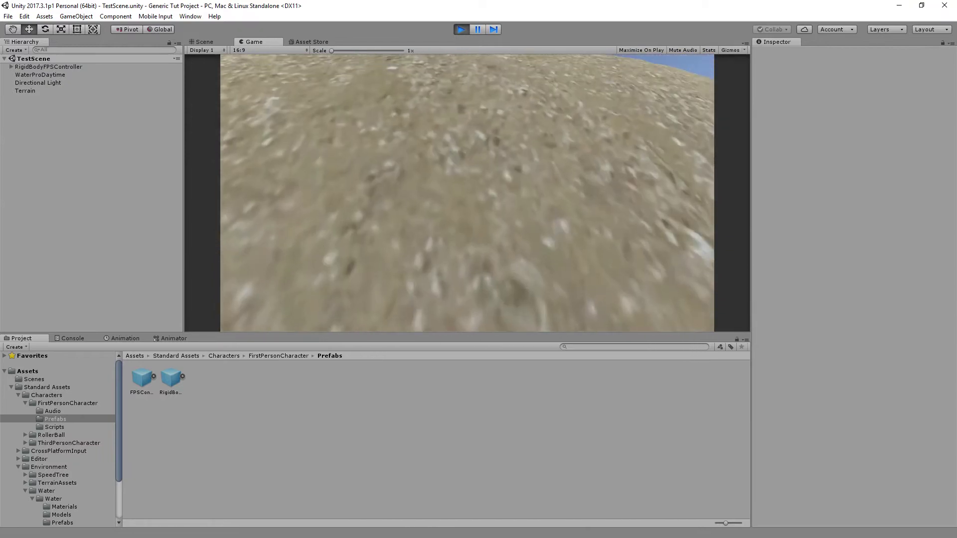
pyautogui.press('w')
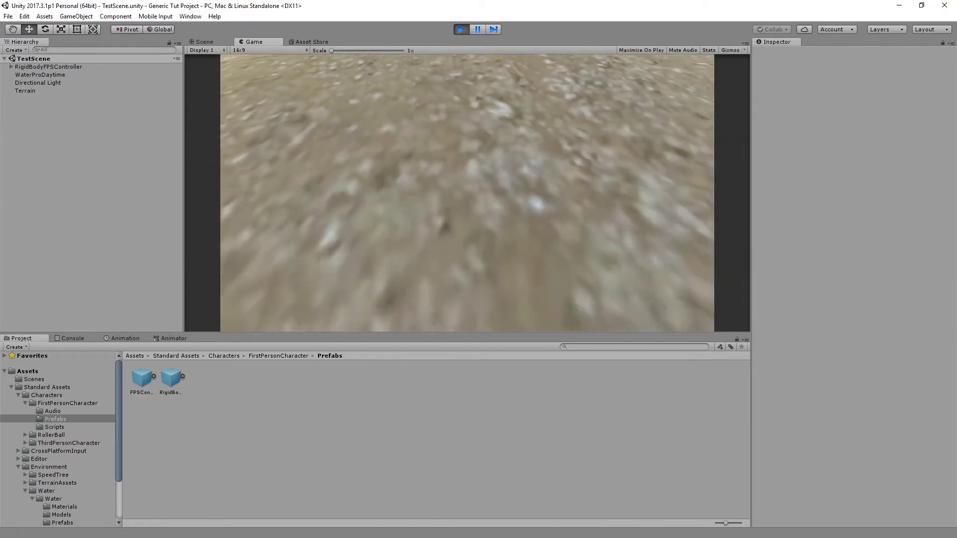
pyautogui.click(461, 28)
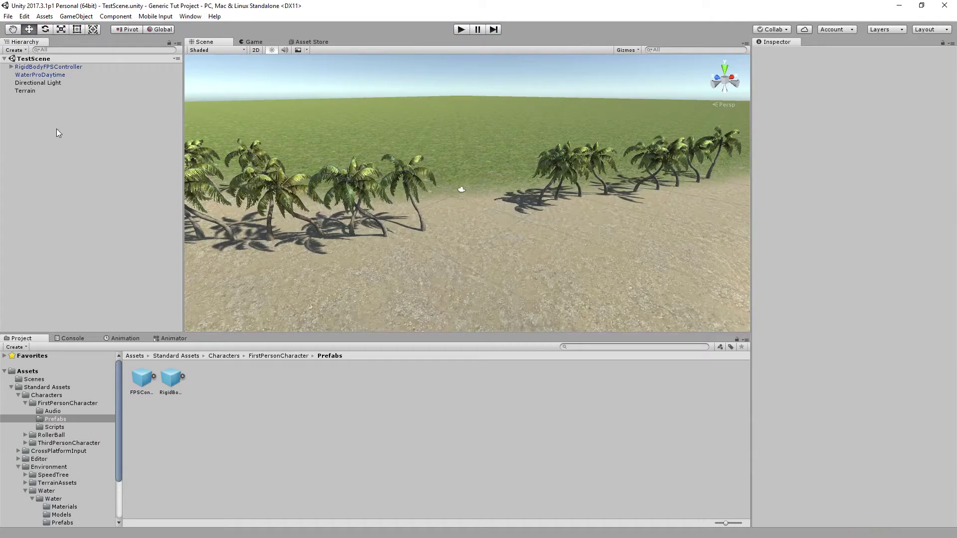
# - Select the RigidBodyFPSController and expand its Advanced Settings and Movement Settings
pyautogui.click(60, 66)
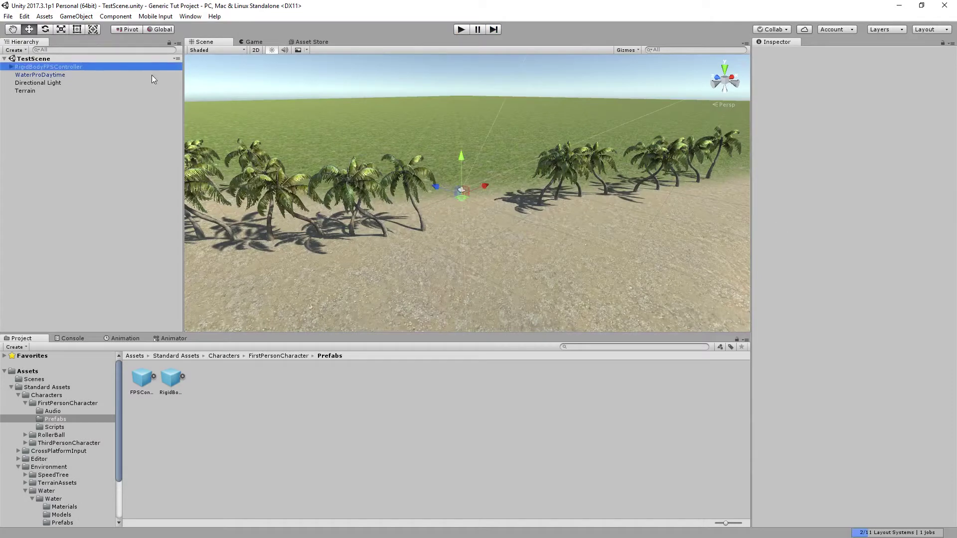
pyautogui.click(756, 327)
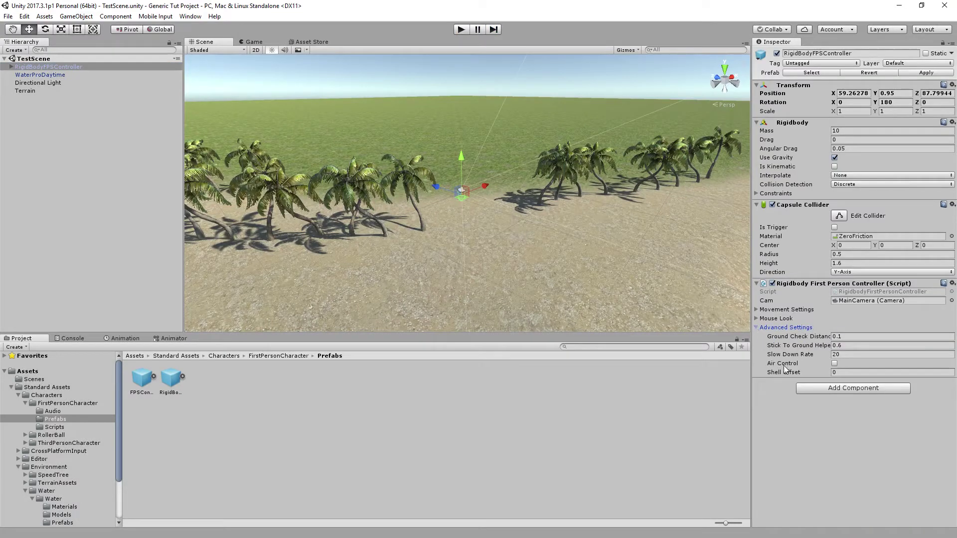
pyautogui.click(757, 309)
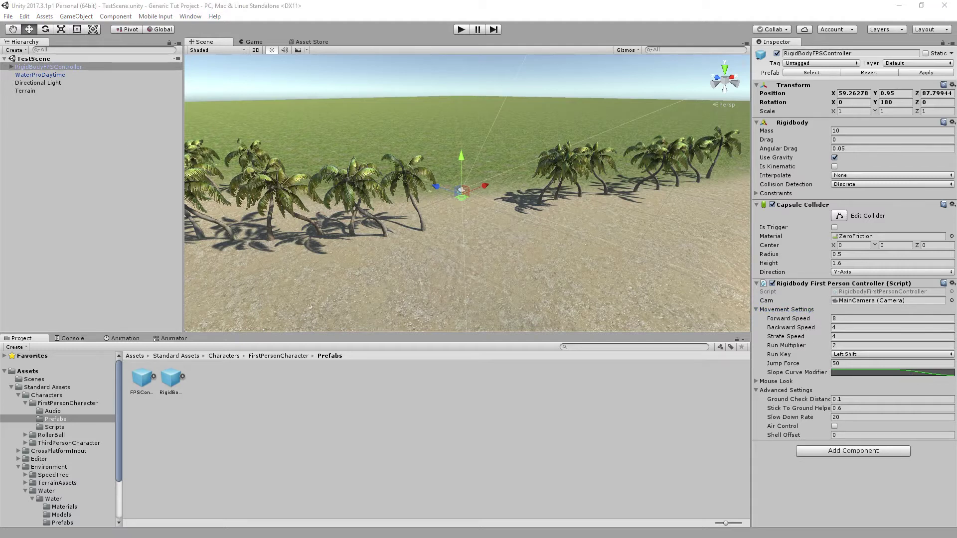
# - Play the scene, walking past the palms, along the shore and over the dune, then stop
pyautogui.click(461, 30)
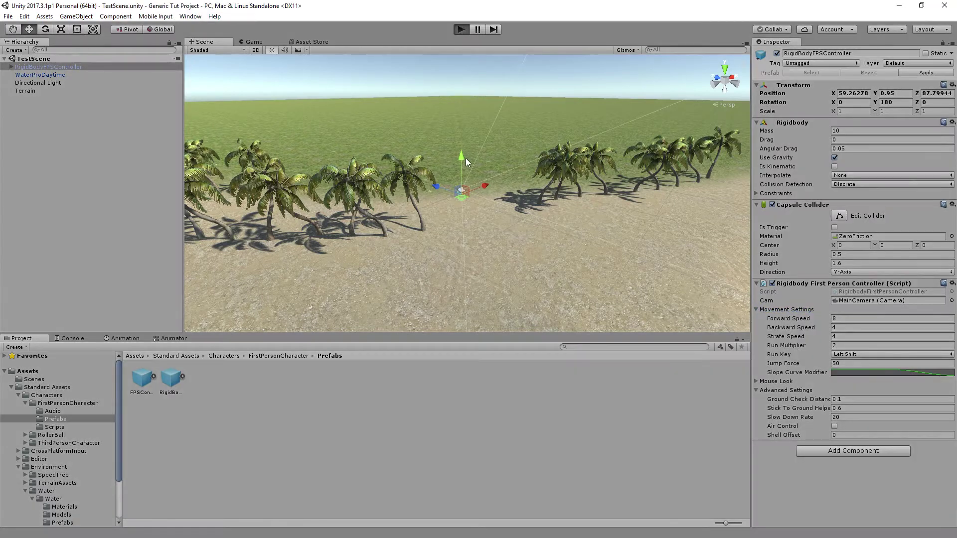
pyautogui.press('w')
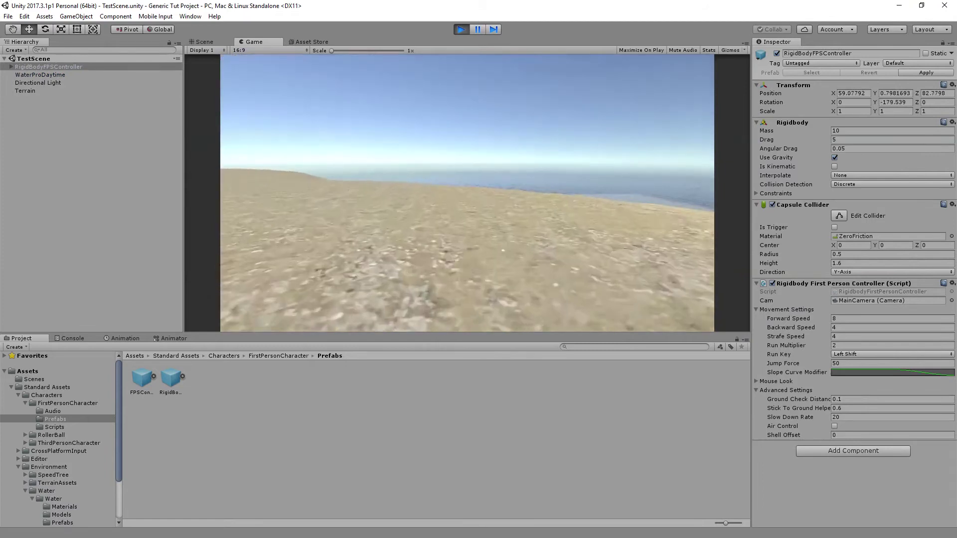
pyautogui.press('w')
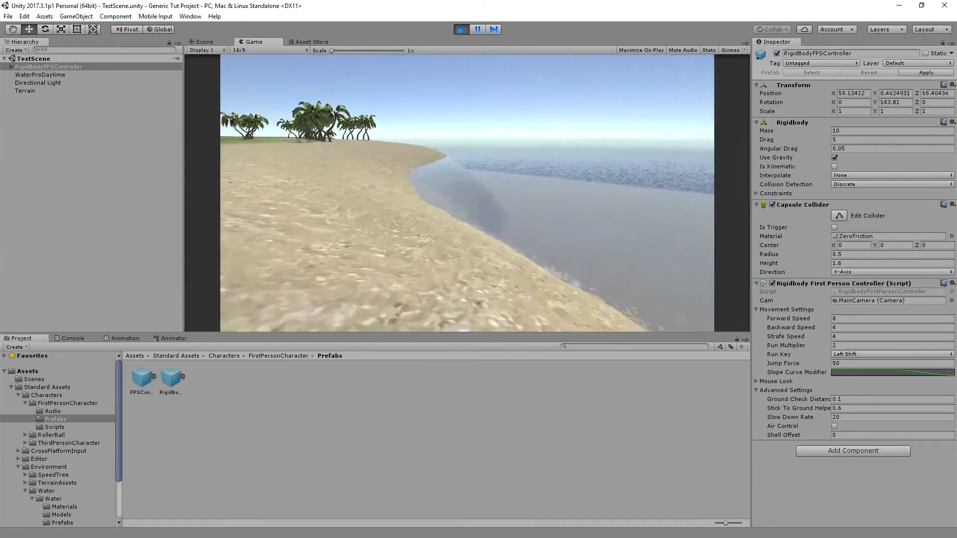
pyautogui.press('w')
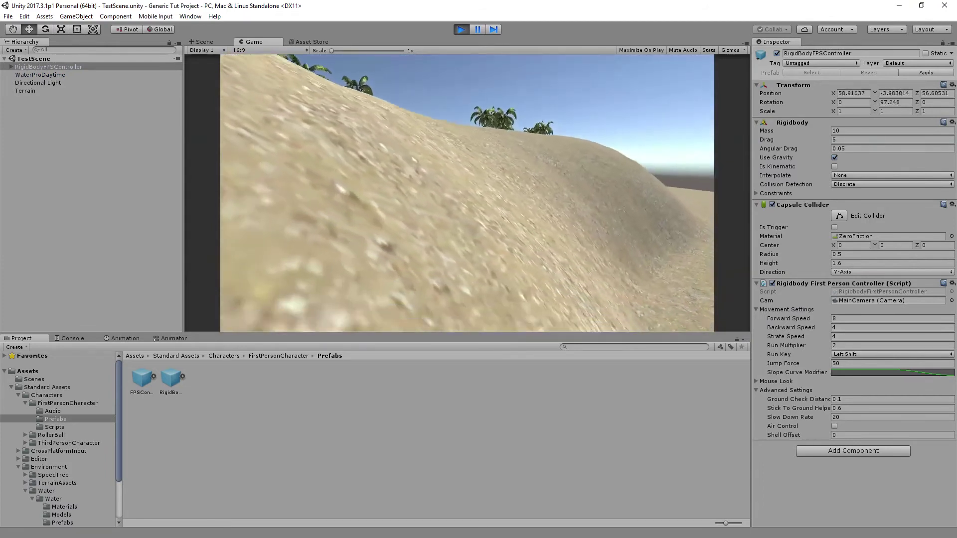
pyautogui.press('w')
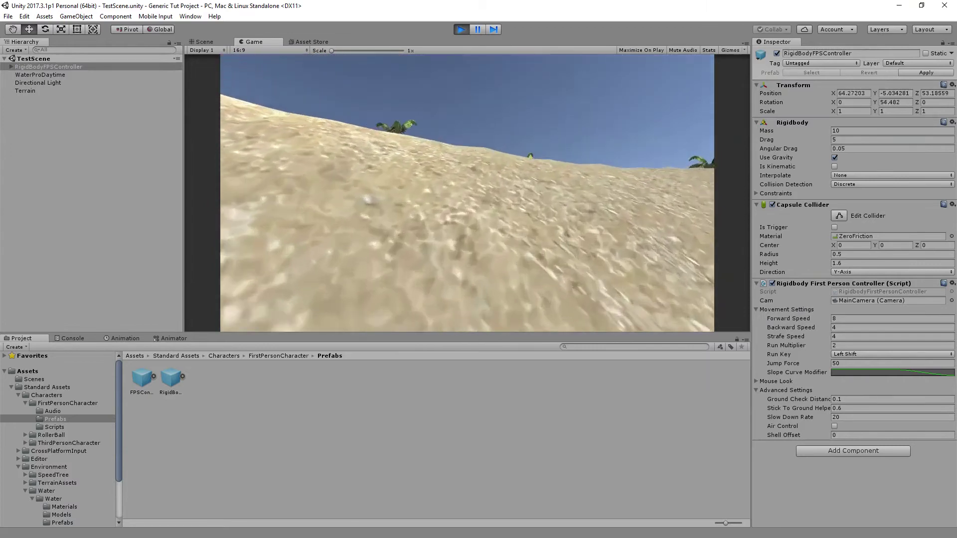
pyautogui.press('w')
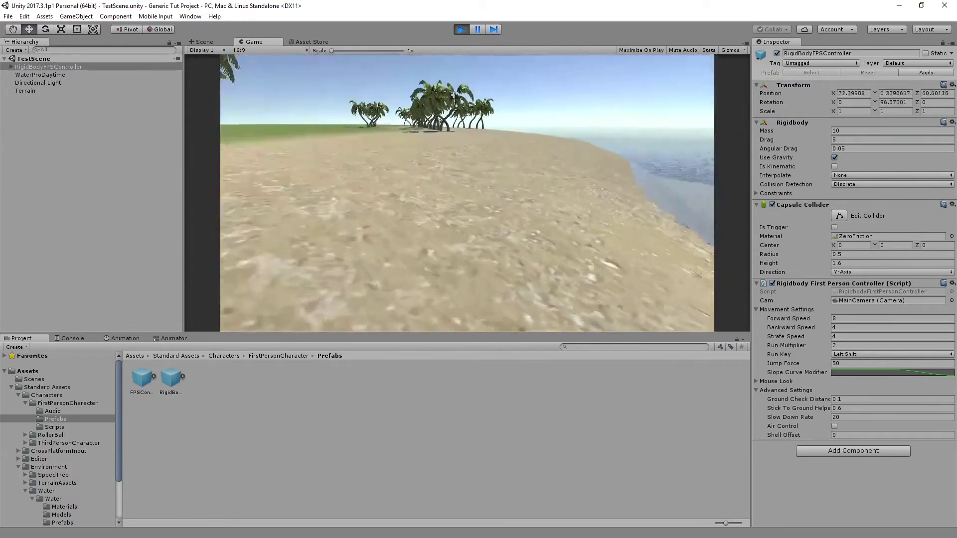
pyautogui.press('w')
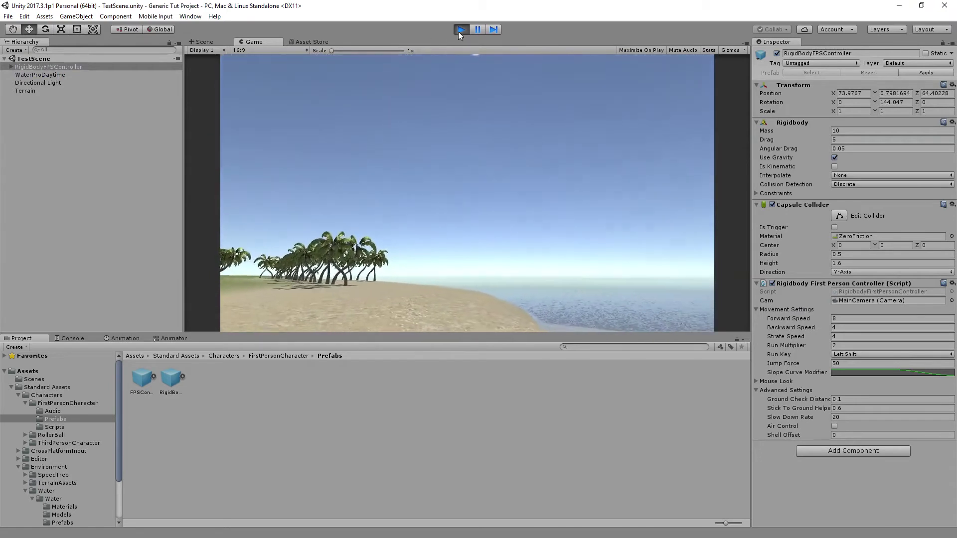
pyautogui.click(461, 29)
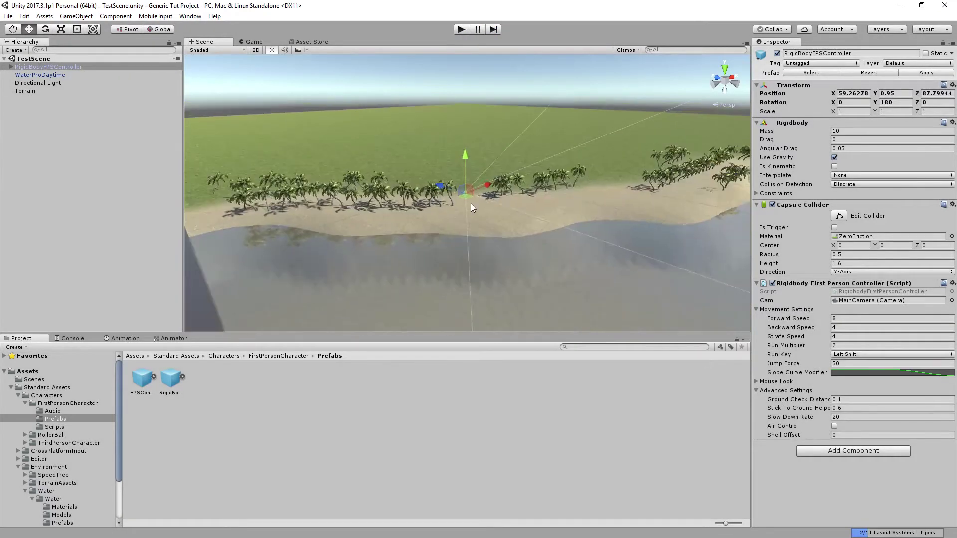
# - Search the Asset Store for 'post processing stack' and open the Post Processing Stack page
pyautogui.click(11, 387)
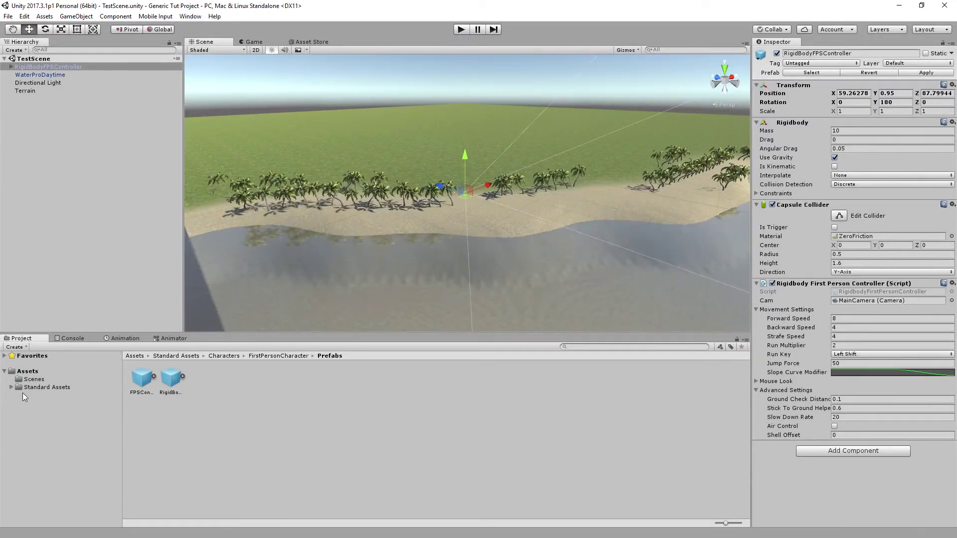
pyautogui.click(309, 42)
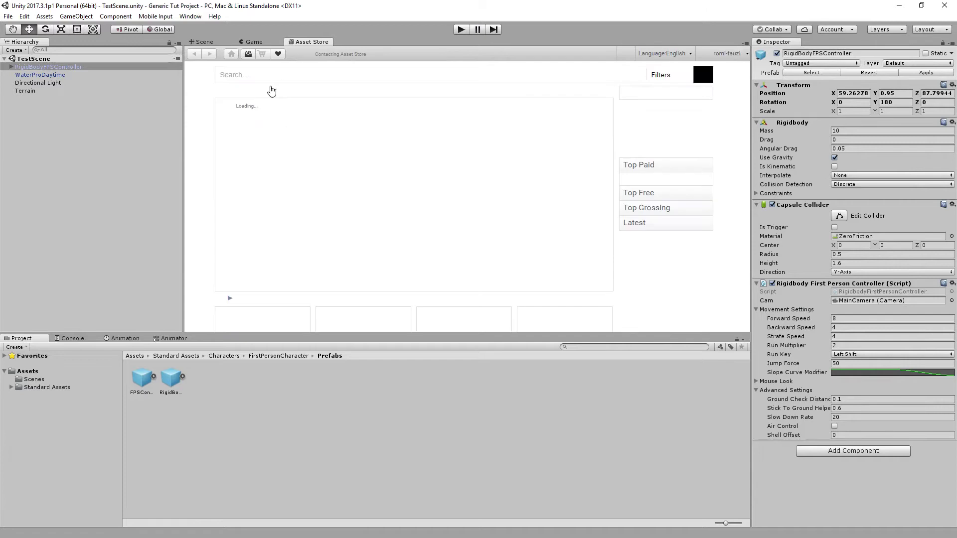
pyautogui.click(273, 72)
pyautogui.write('post processing st')
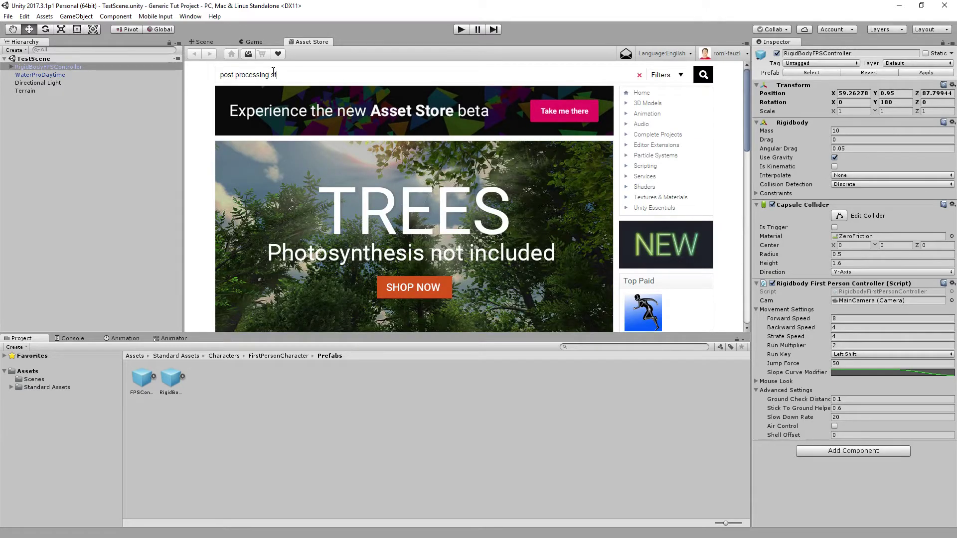
pyautogui.write('ack')
pyautogui.press('Return')
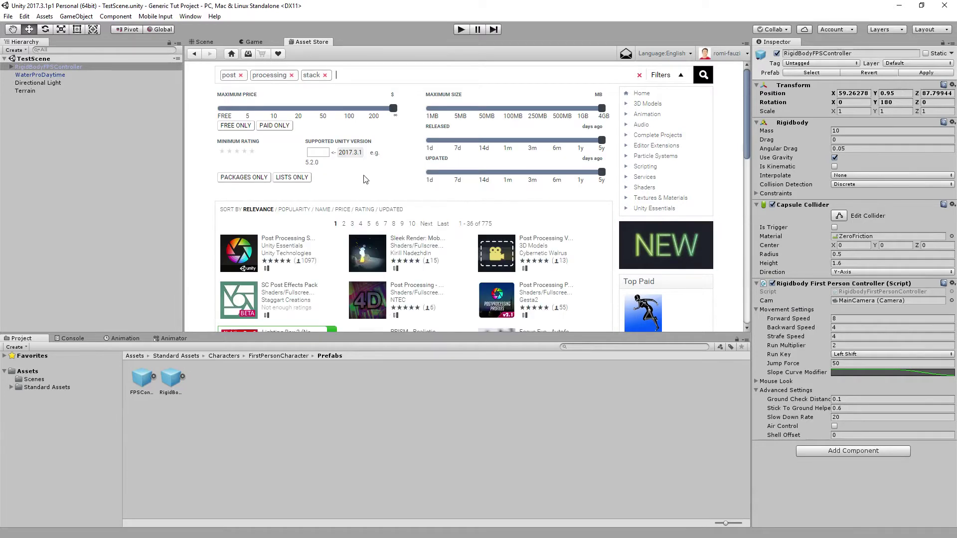
pyautogui.click(296, 243)
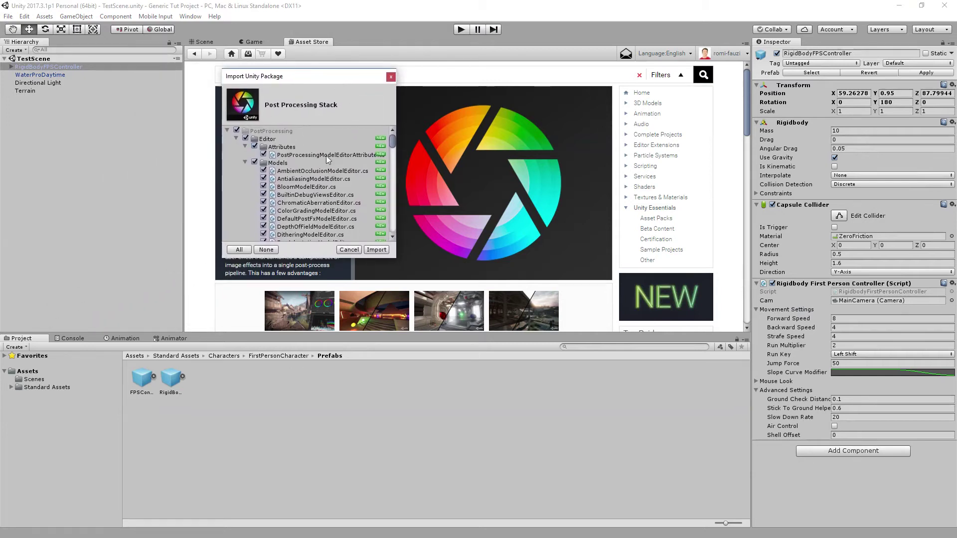
# - Import all Post Processing Stack files and allow the automatic script API update
pyautogui.click(376, 250)
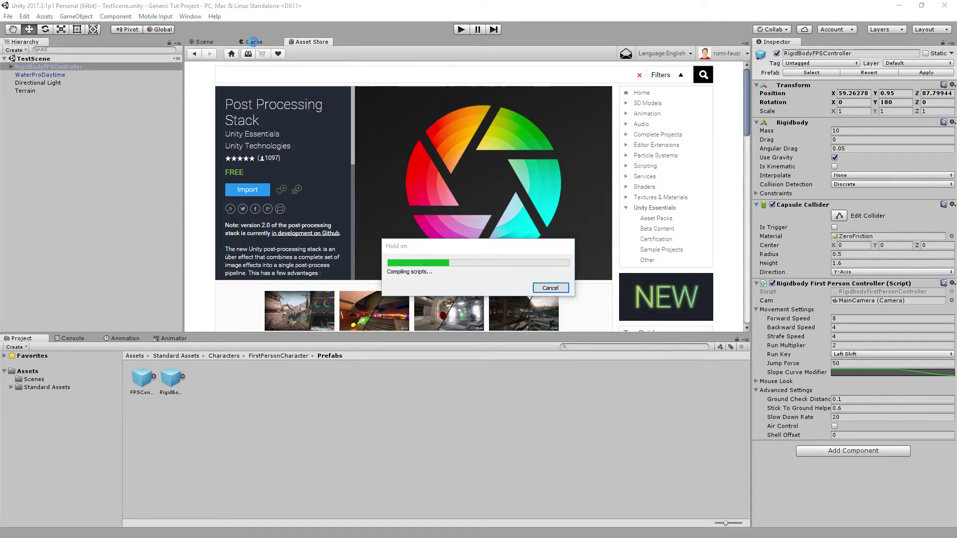
pyautogui.click(464, 311)
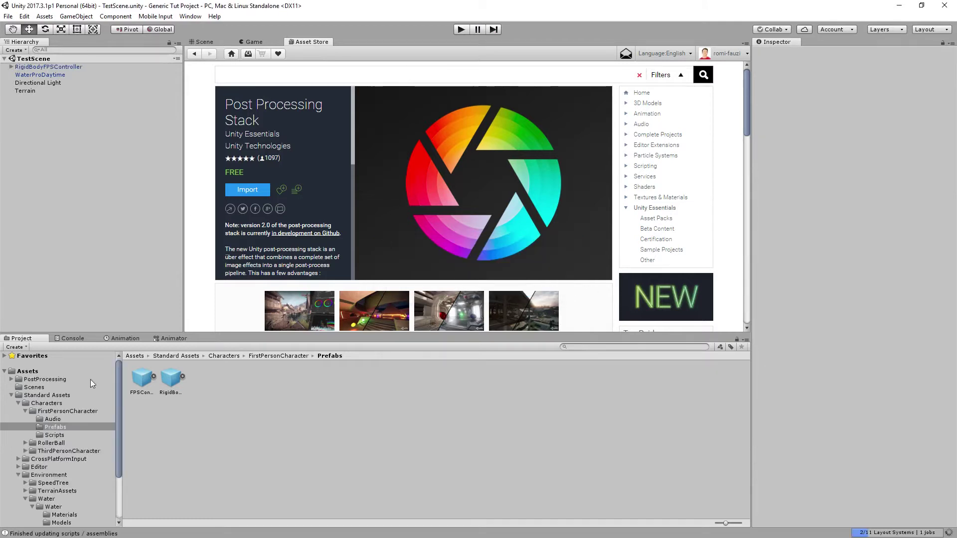
# - Locate the newly imported PostProcessing folder in the Assets root
pyautogui.click(8, 394)
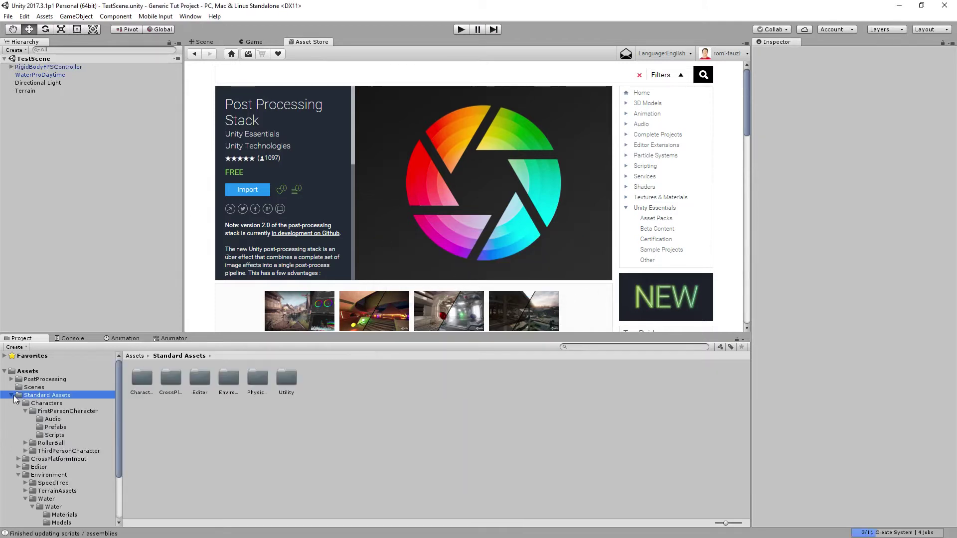
pyautogui.click(11, 394)
pyautogui.click(27, 371)
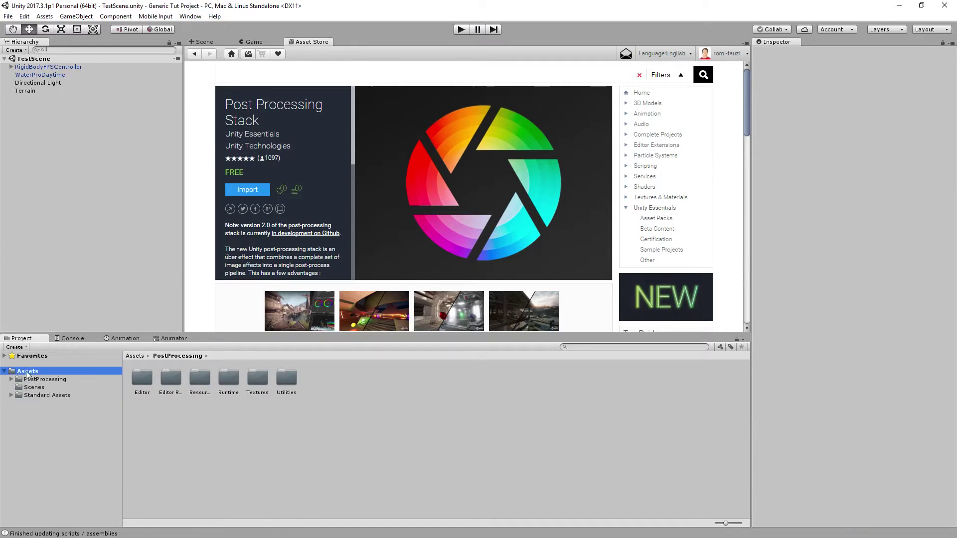
pyautogui.click(148, 381)
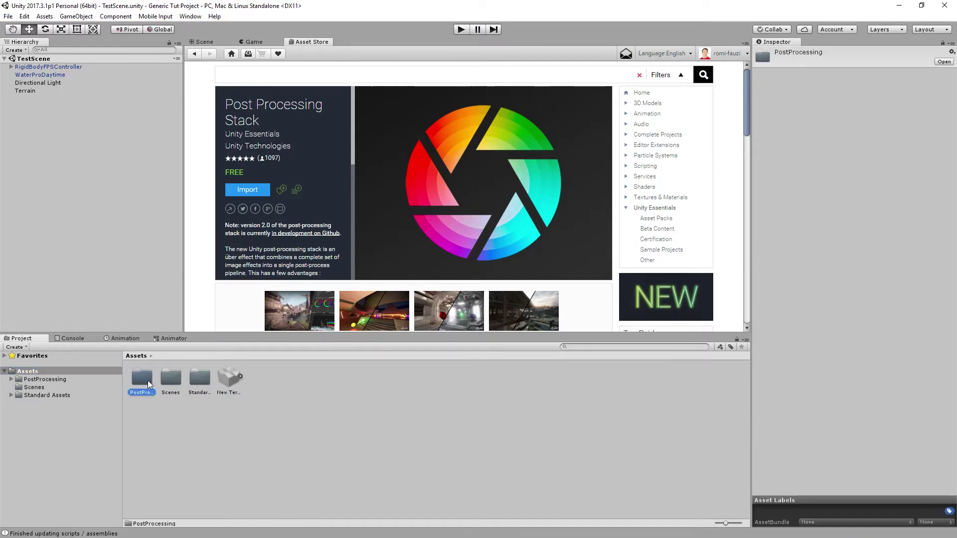
pyautogui.click(254, 43)
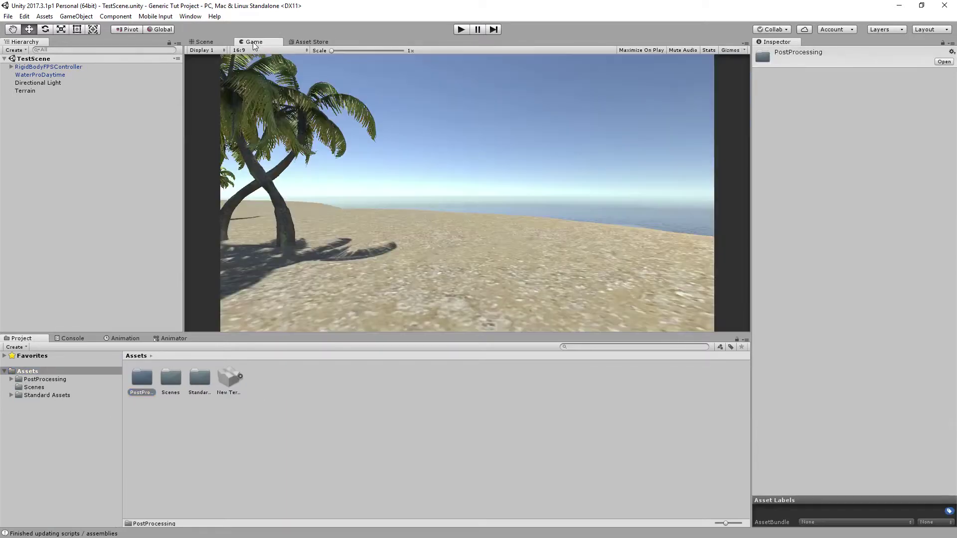
pyautogui.click(230, 44)
# - Add a Post-Processing Behaviour, found by searching 'pos', to the MainCamera under RigidBodyFPSController
pyautogui.click(21, 67)
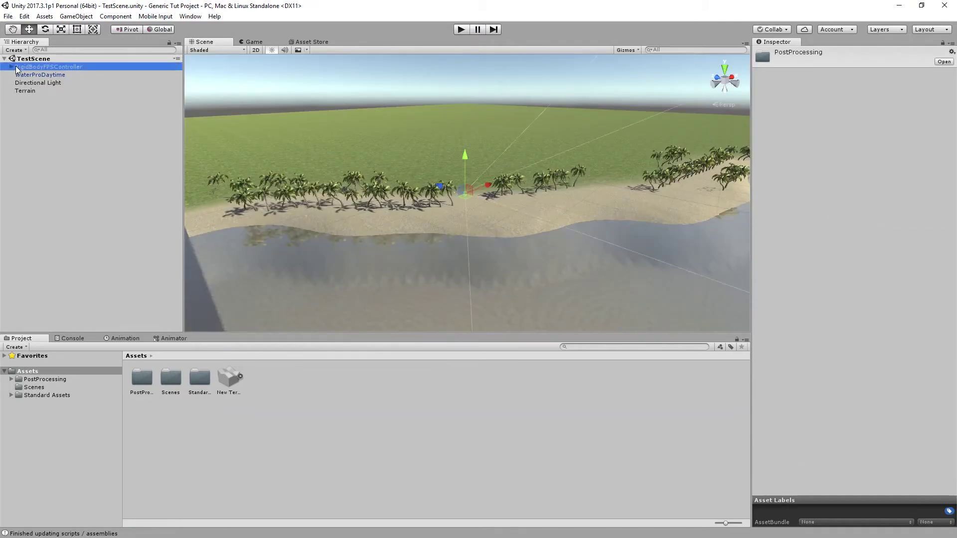
pyautogui.click(11, 66)
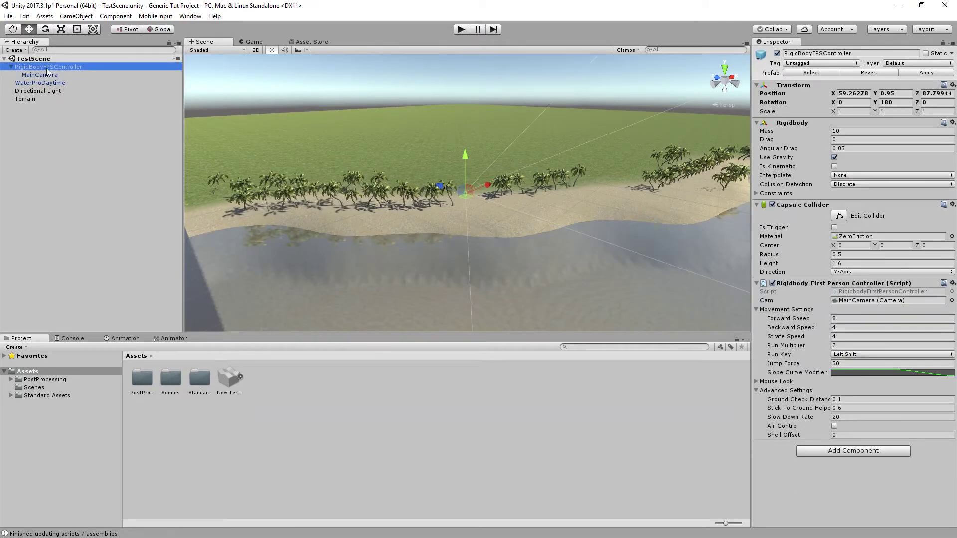
pyautogui.click(42, 76)
pyautogui.scroll(10, 468, 199)
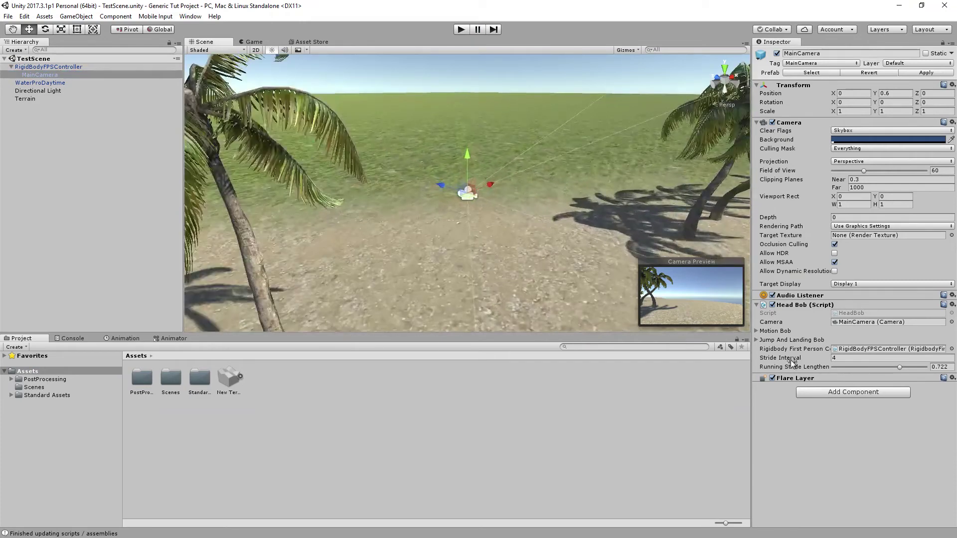
pyautogui.click(829, 394)
pyautogui.write('pos')
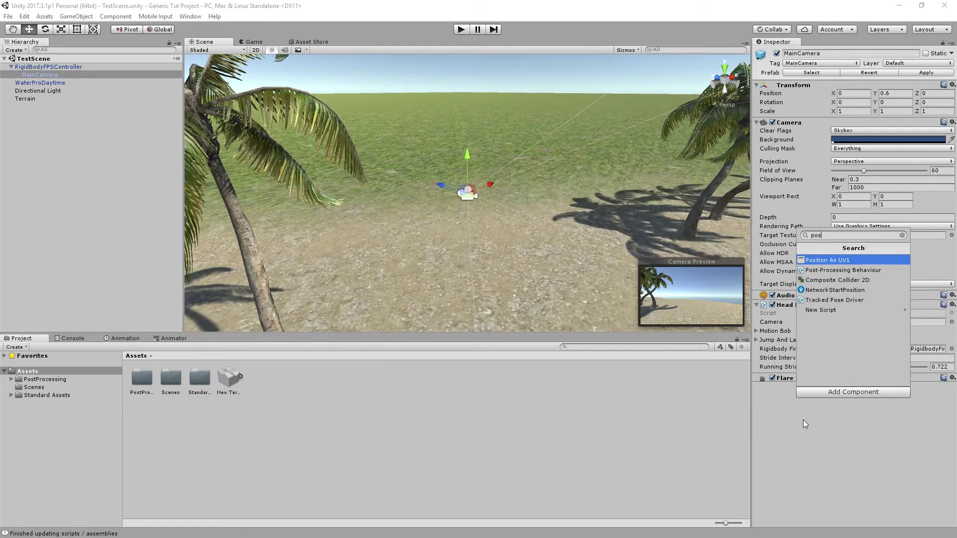
pyautogui.press('Down')
pyautogui.press('Return')
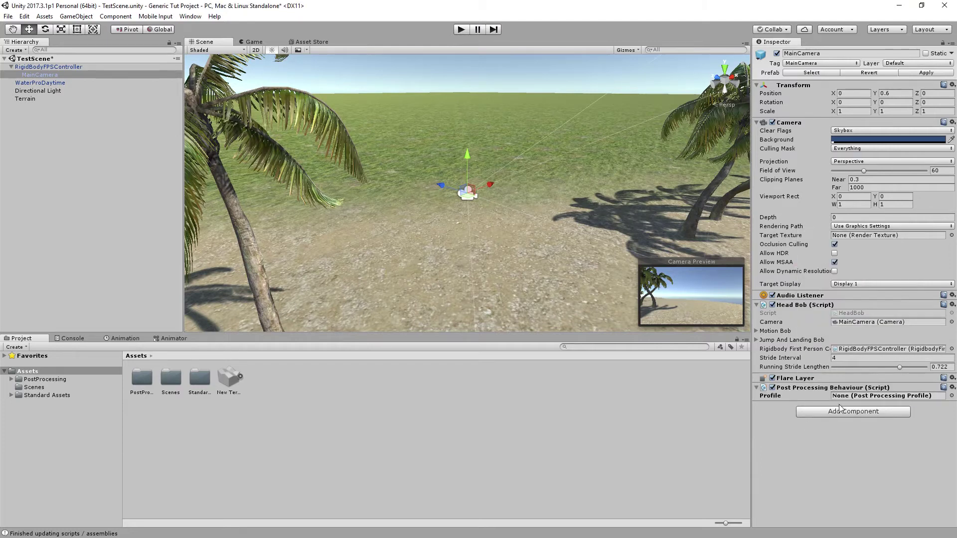
# - Create a post-processing profile named Normal with Fog turned off
pyautogui.click(251, 431)
pyautogui.rightClick(291, 409)
pyautogui.moveTo(349, 213)
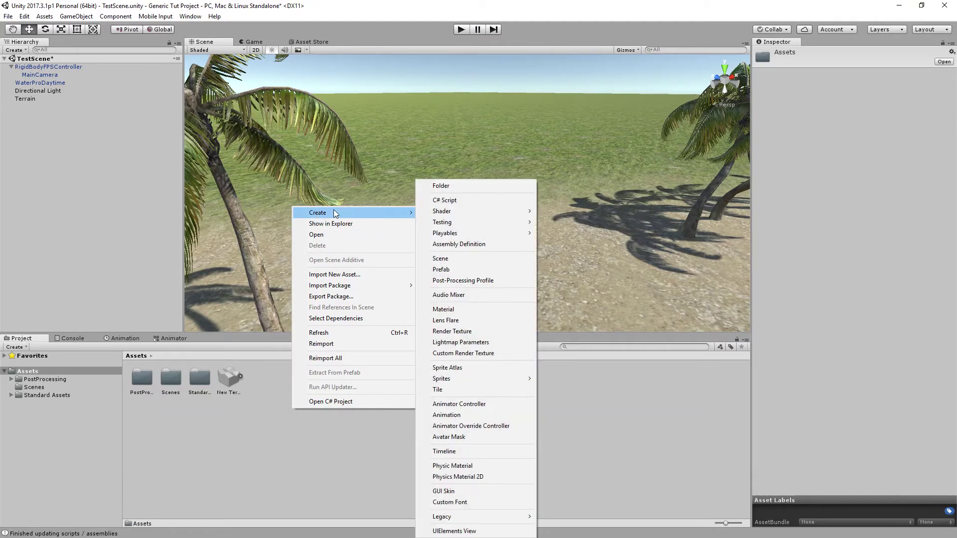
pyautogui.click(465, 280)
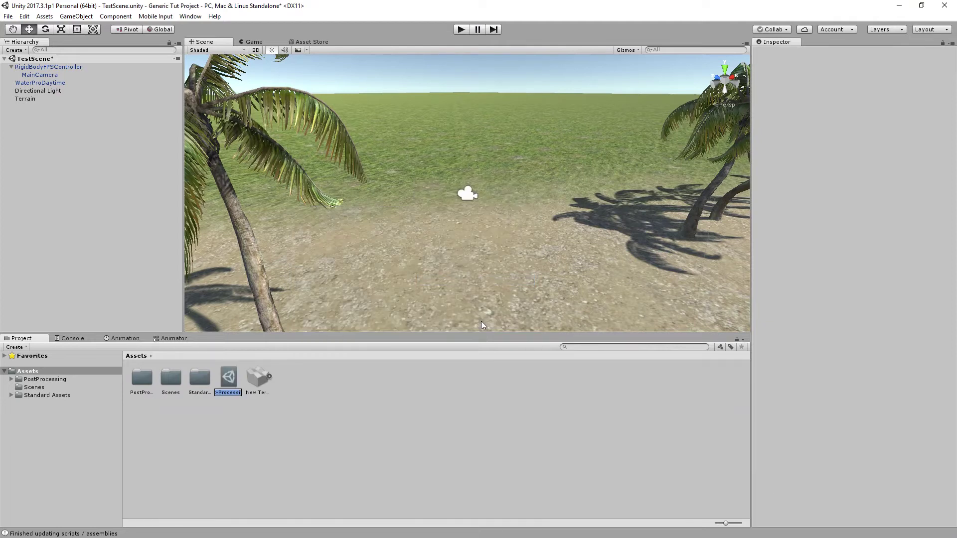
pyautogui.write('Normal')
pyautogui.press('Return')
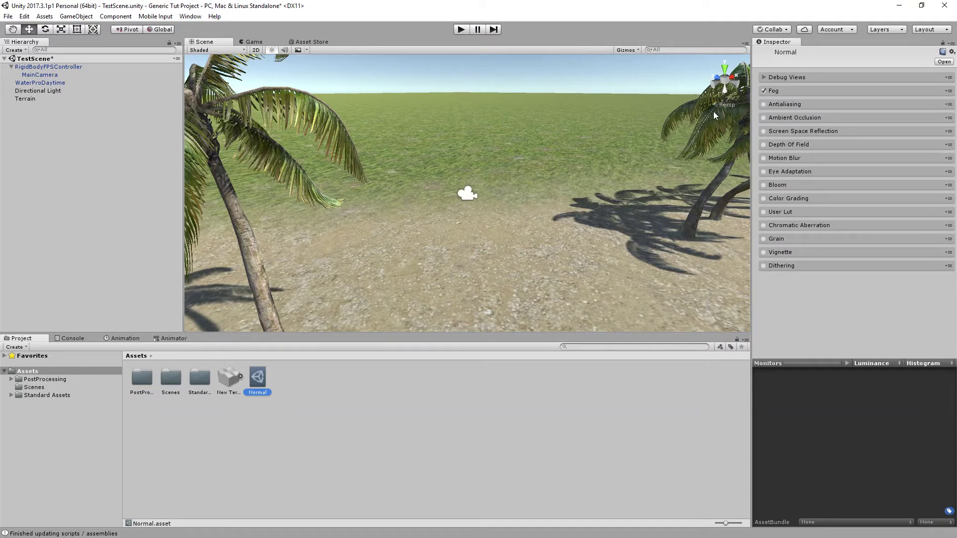
pyautogui.click(763, 90)
# - Duplicate the Normal profile and rename the copy Underwater
pyautogui.click(267, 403)
pyautogui.hotkey('ctrl', 'd')
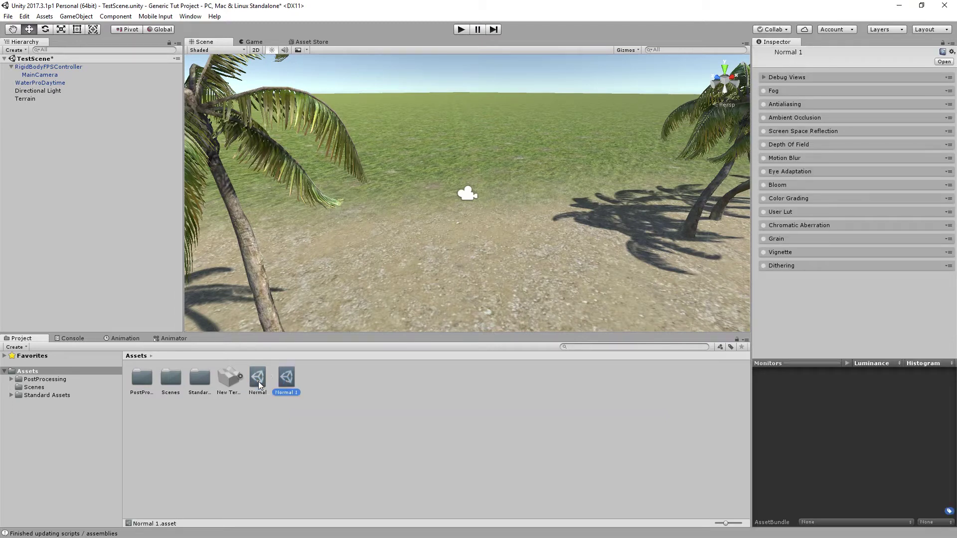
pyautogui.rightClick(287, 382)
pyautogui.click(286, 396)
pyautogui.click(285, 396)
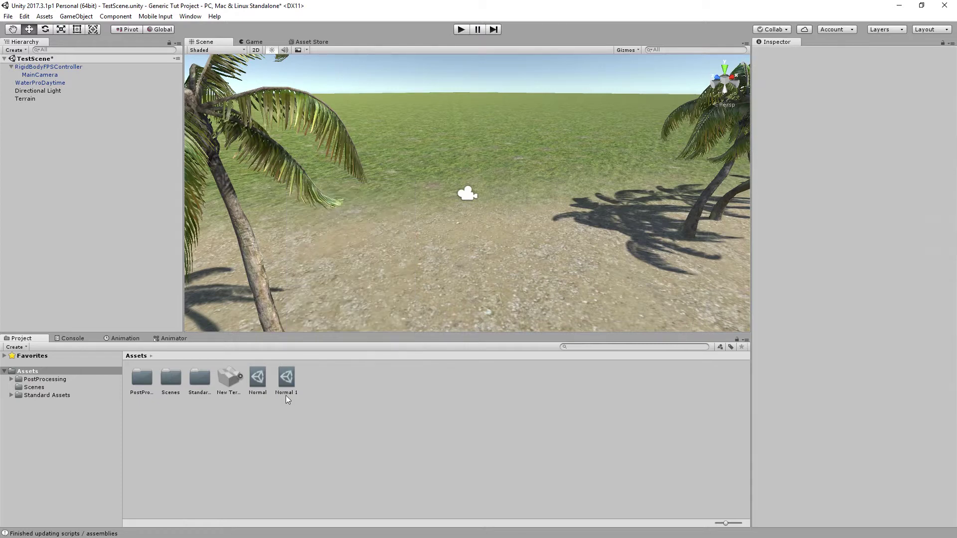
pyautogui.click(286, 393)
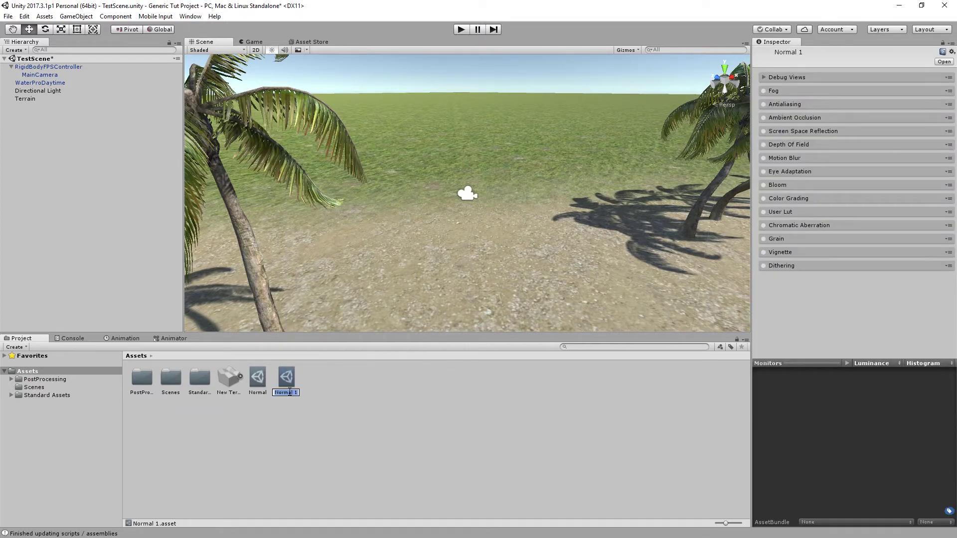
pyautogui.write('Underwater')
pyautogui.press('Return')
# - Assign Underwater to the MainCamera's Post Processing Behaviour Profile field and select it
pyautogui.click(46, 76)
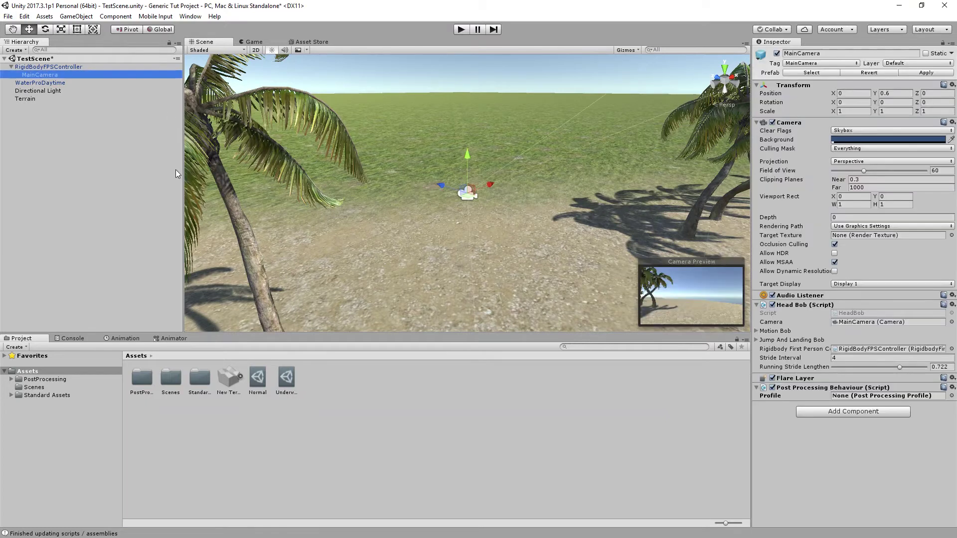
pyautogui.moveTo(286, 377); pyautogui.dragTo(856, 398)
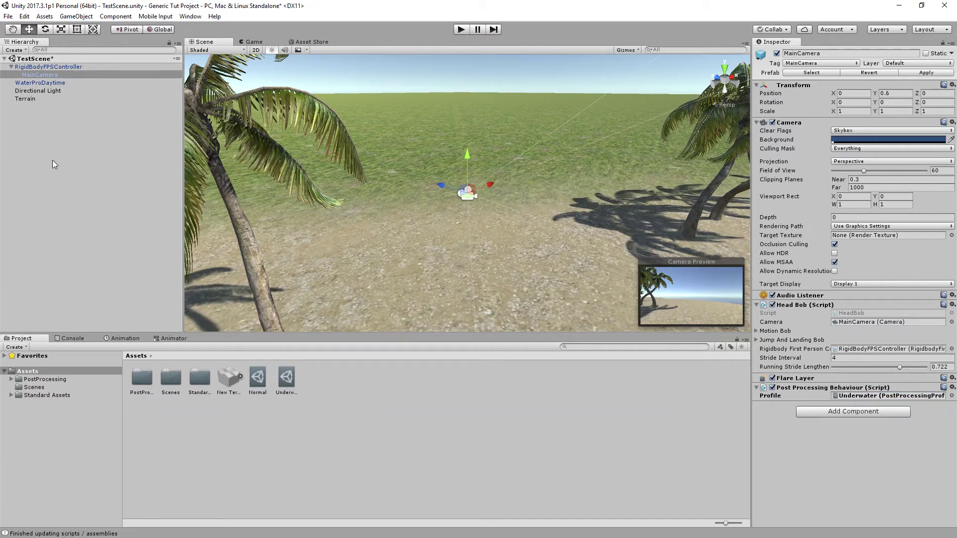
pyautogui.click(287, 377)
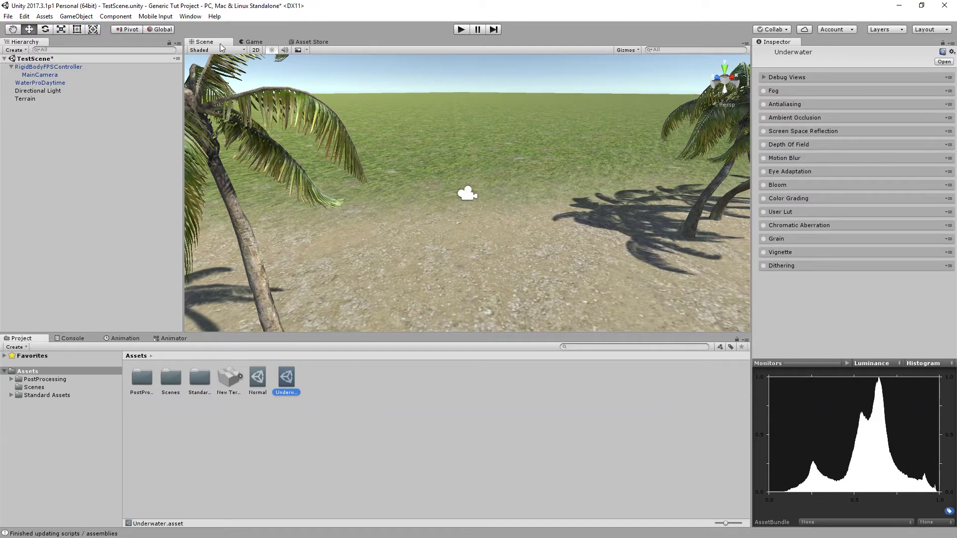
# - In the Game view, enable Depth Of Field with Focus Distance 0.1 and Aperture 5
pyautogui.click(252, 42)
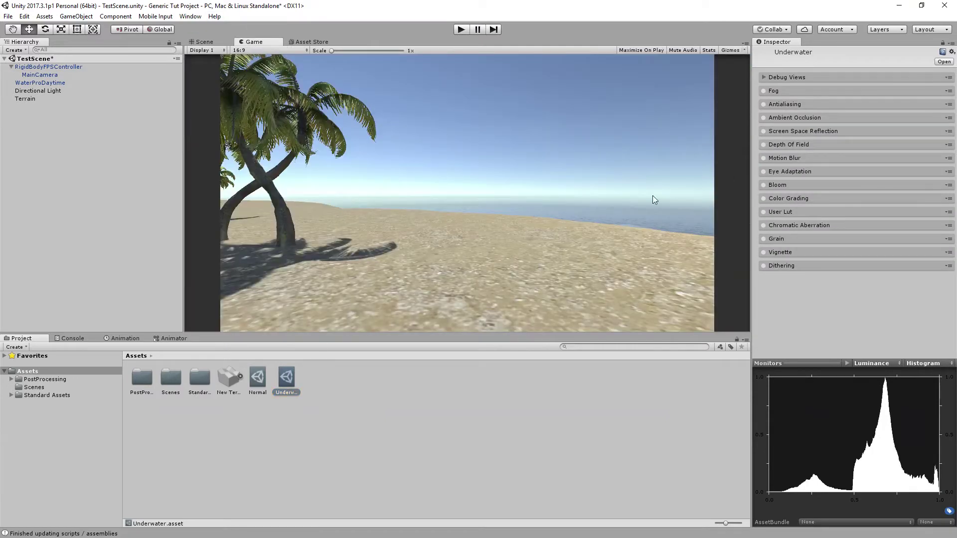
pyautogui.click(763, 144)
pyautogui.click(785, 145)
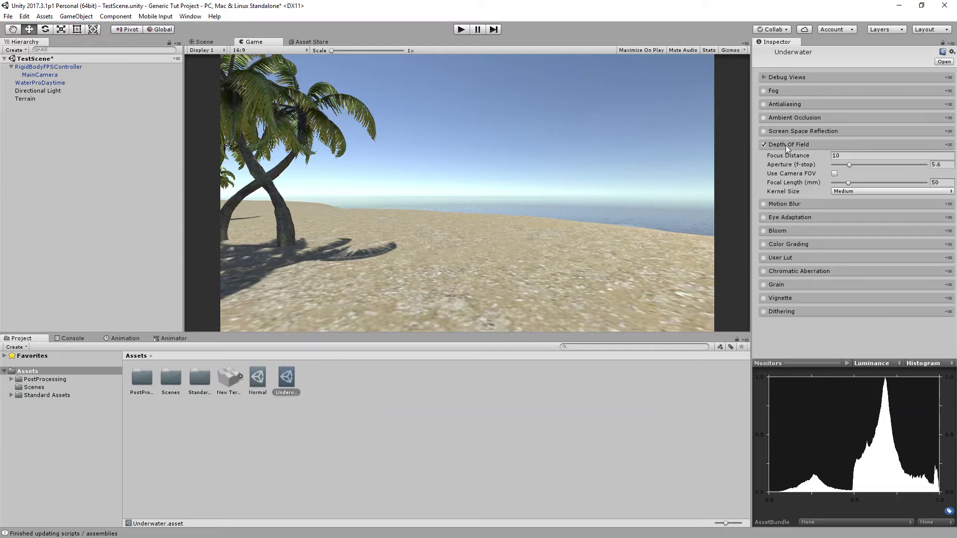
pyautogui.click(843, 156)
pyautogui.write('0.1')
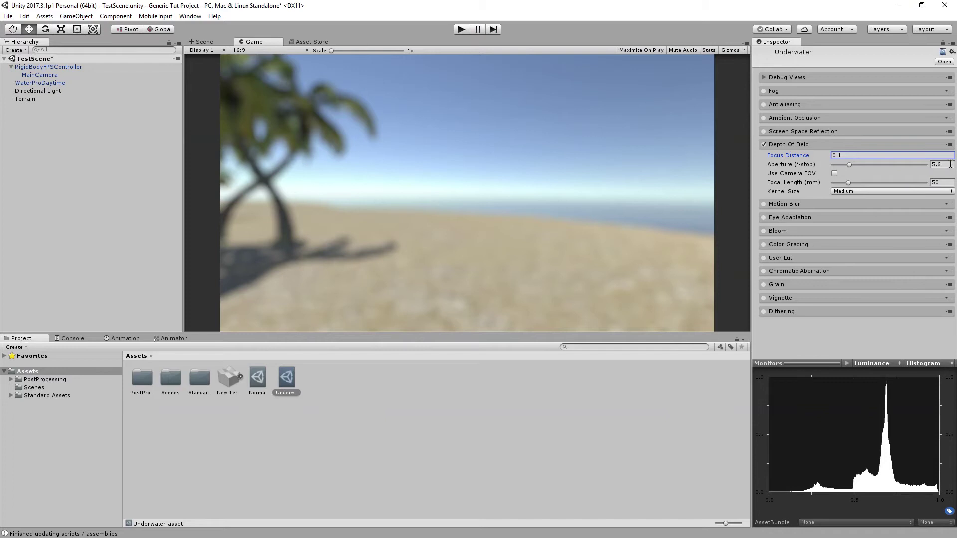
pyautogui.moveTo(854, 165); pyautogui.dragTo(889, 165)
pyautogui.click(935, 169)
pyautogui.write('5')
# - Set Focal Length to 12, save the scene and collapse Depth Of Field
pyautogui.moveTo(845, 183)
pyautogui.mouseDown()
pyautogui.moveTo(869, 183)
pyautogui.moveTo(834, 182)
pyautogui.mouseUp()
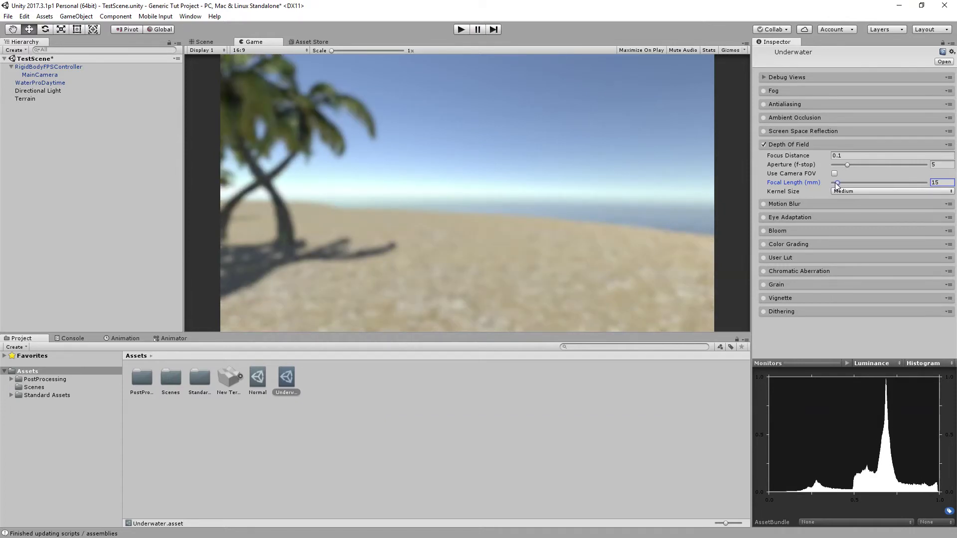
pyautogui.click(942, 183)
pyautogui.write('10')
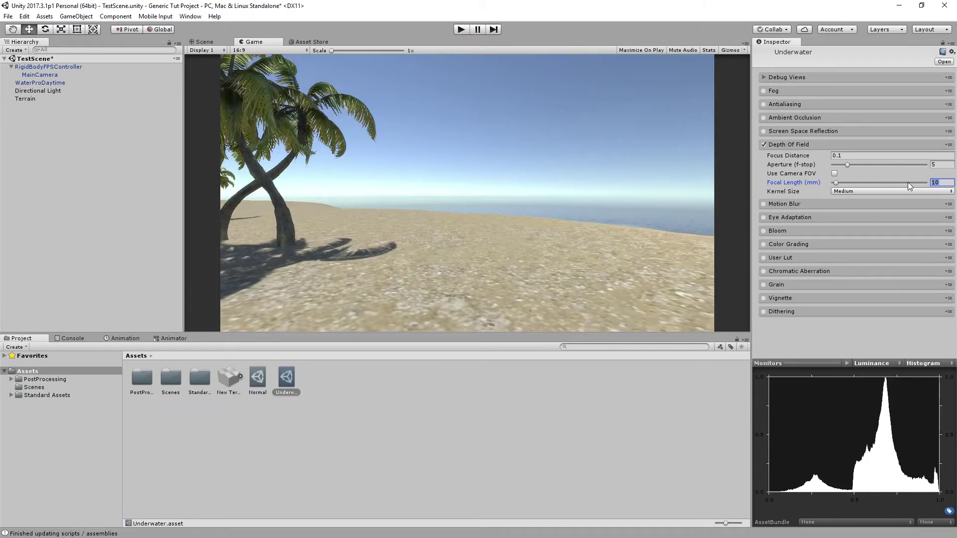
pyautogui.write('20')
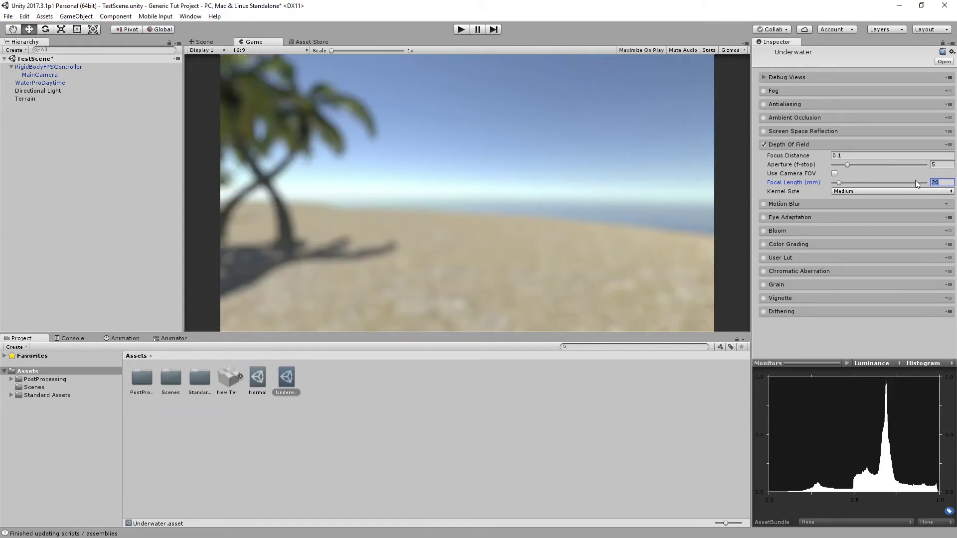
pyautogui.write('12')
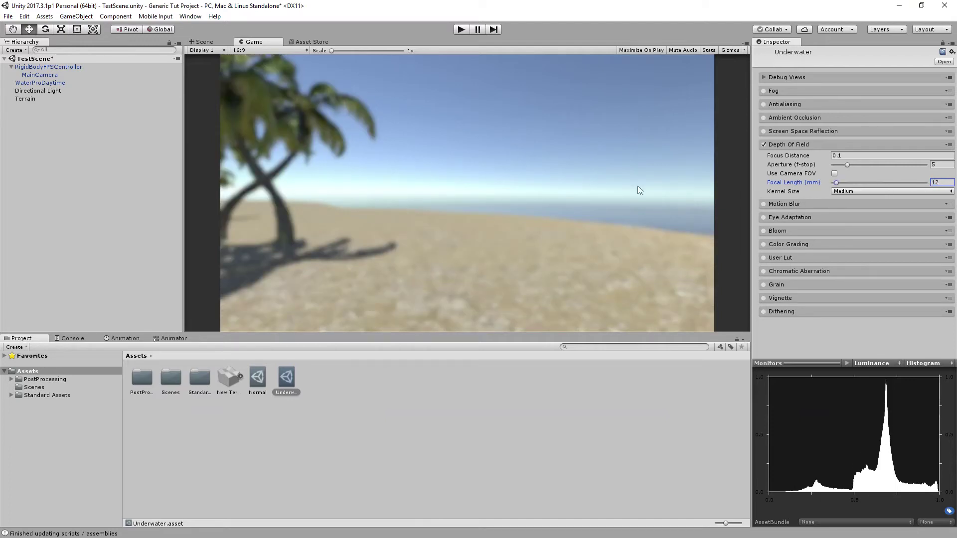
pyautogui.hotkey('ctrl', 's')
pyautogui.click(816, 147)
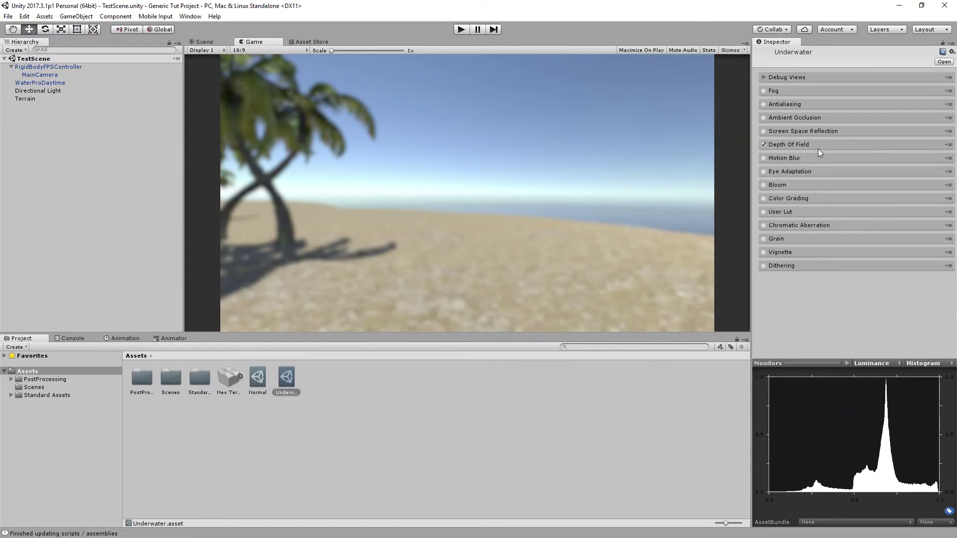
# - Enable Color Grading with the Filmic (ACES) tonemapper and shift the Power trackball toward blue
pyautogui.click(763, 199)
pyautogui.click(794, 198)
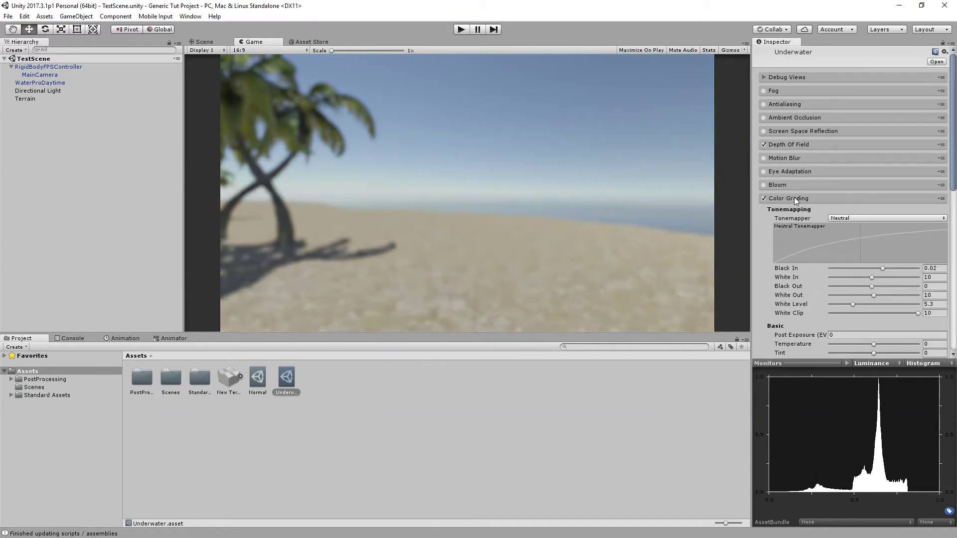
pyautogui.click(855, 217)
pyautogui.click(858, 241)
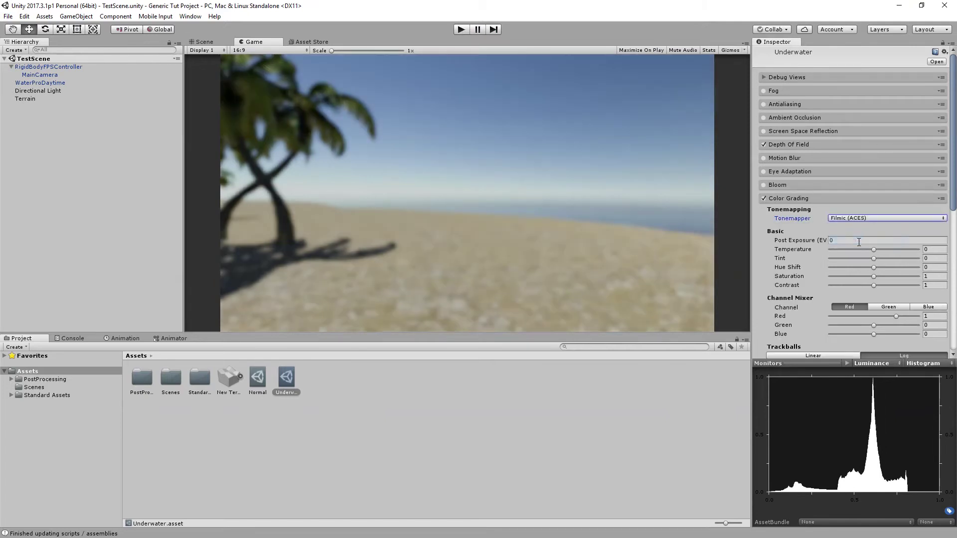
pyautogui.click(814, 198)
pyautogui.click(816, 200)
pyautogui.scroll(-3, 827, 235)
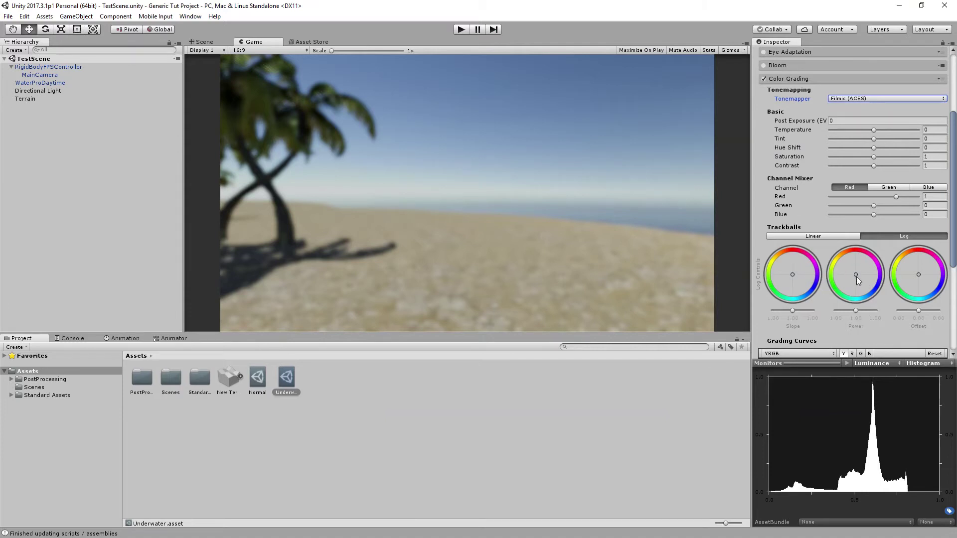
pyautogui.moveTo(856, 276); pyautogui.dragTo(868, 284)
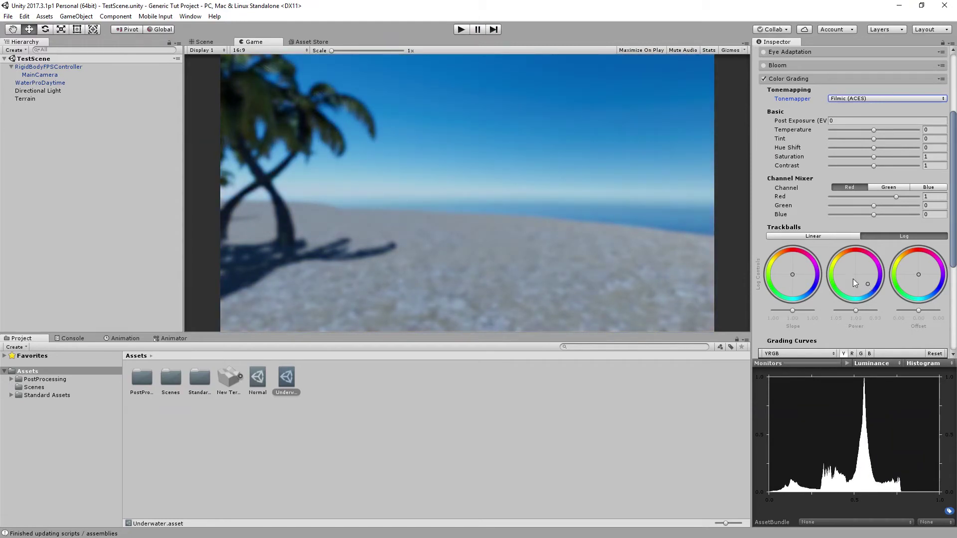
# - Assign the Normal profile to MainCamera's Post Processing Behaviour and save the scene
pyautogui.click(44, 67)
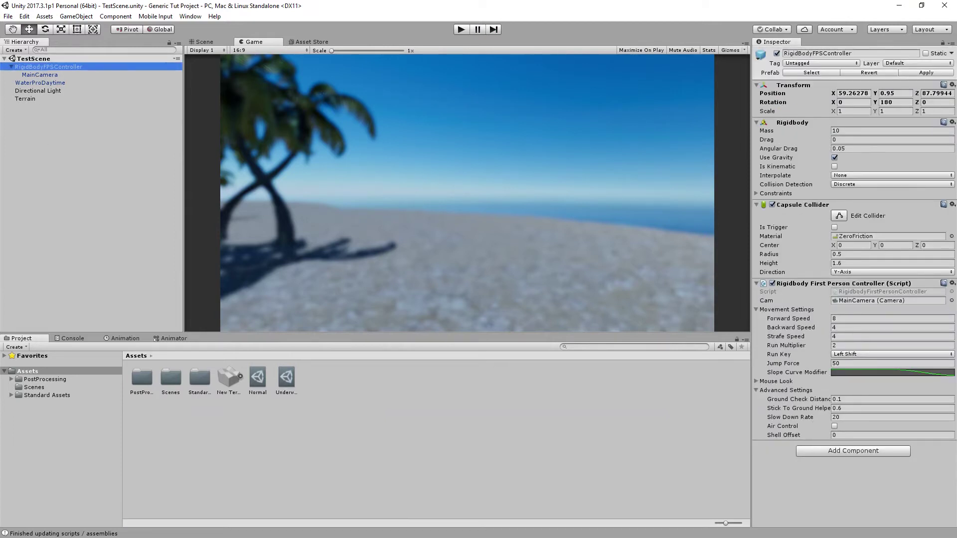
pyautogui.click(49, 73)
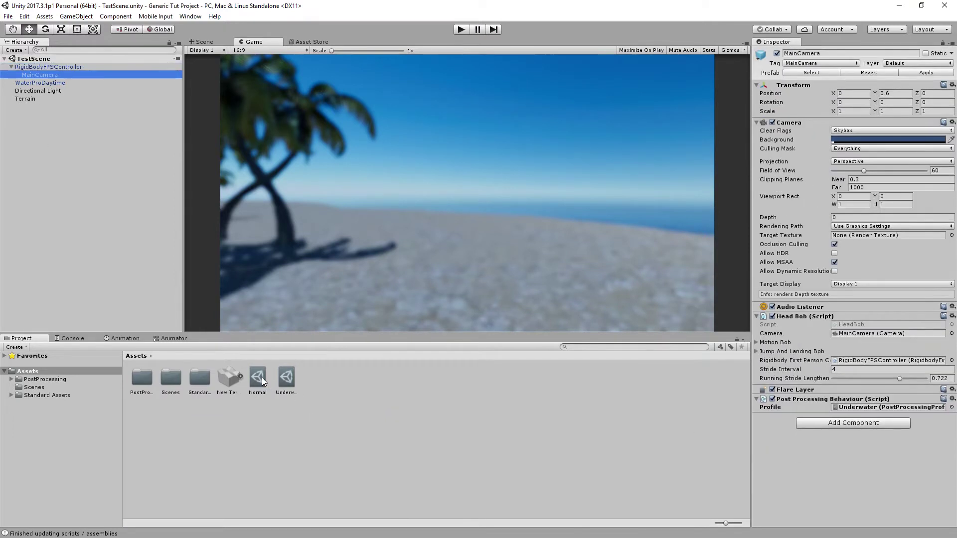
pyautogui.moveTo(262, 378); pyautogui.dragTo(841, 408)
pyautogui.hotkey('ctrl', 's')
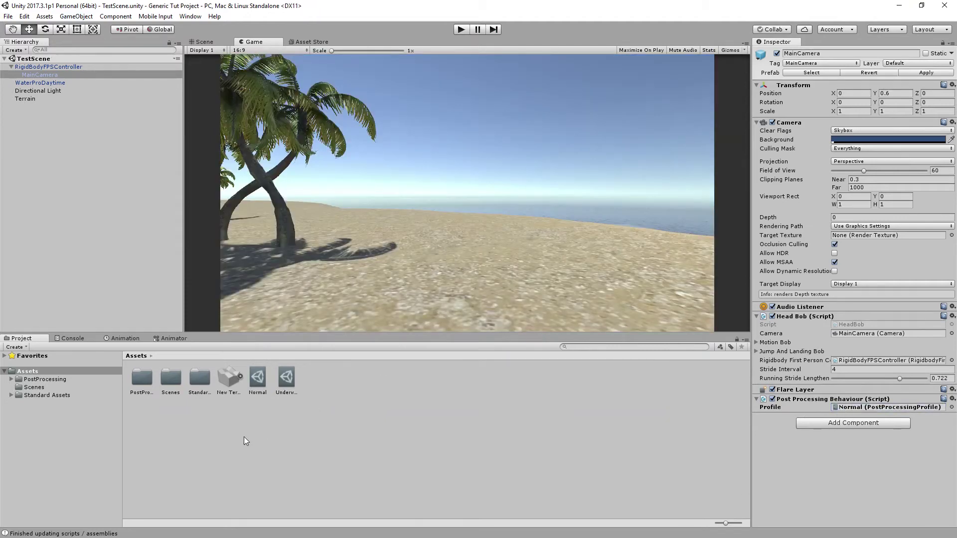
# - Create a C# script named ChangePostProcess in Assets and open it in Visual Studio
pyautogui.click(32, 370)
pyautogui.rightClick(324, 449)
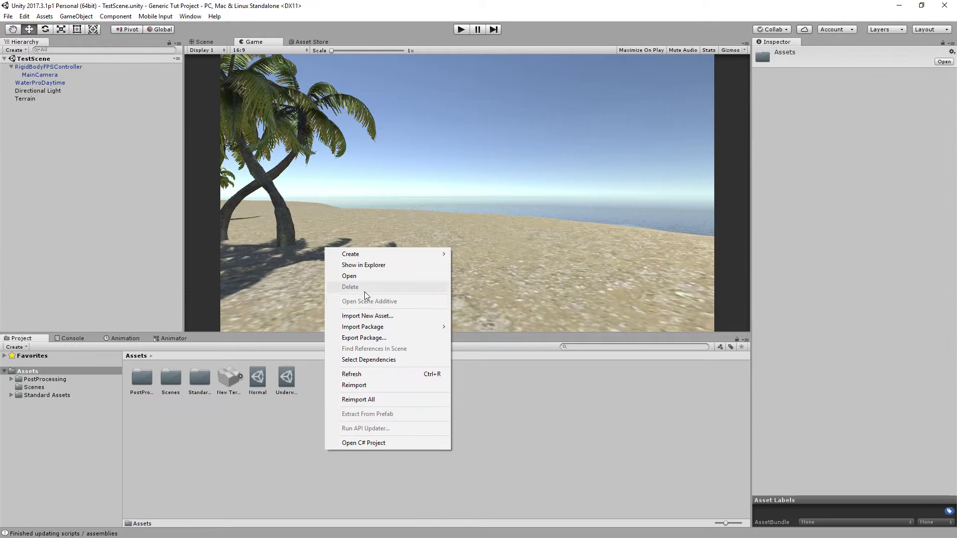
pyautogui.moveTo(397, 254)
pyautogui.click(486, 200)
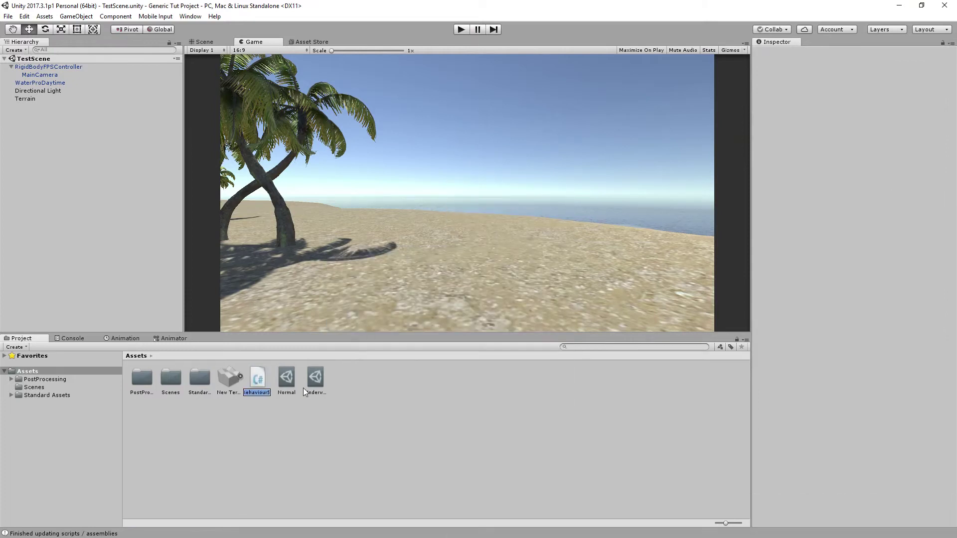
pyautogui.write('ChangePo')
pyautogui.write('stProcess')
pyautogui.press('Return')
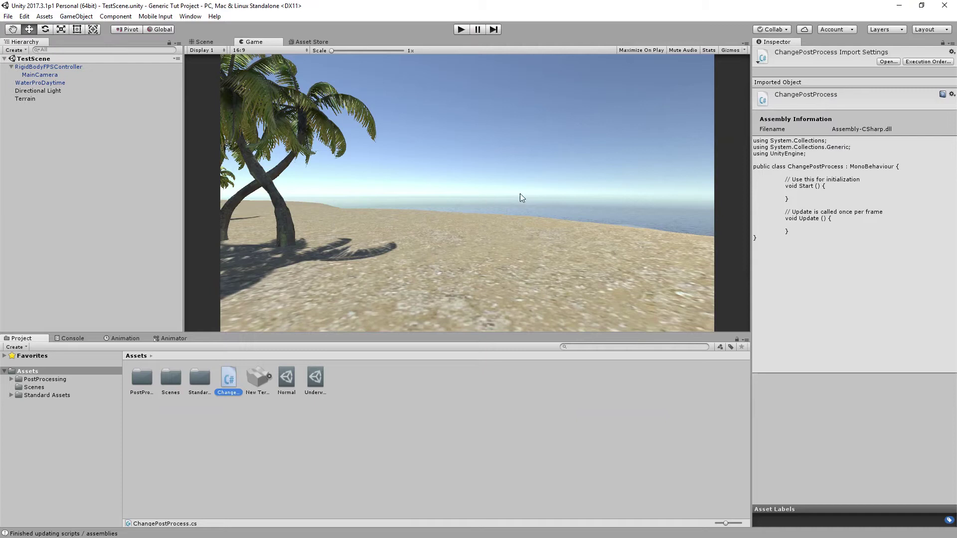
pyautogui.doubleClick(229, 381)
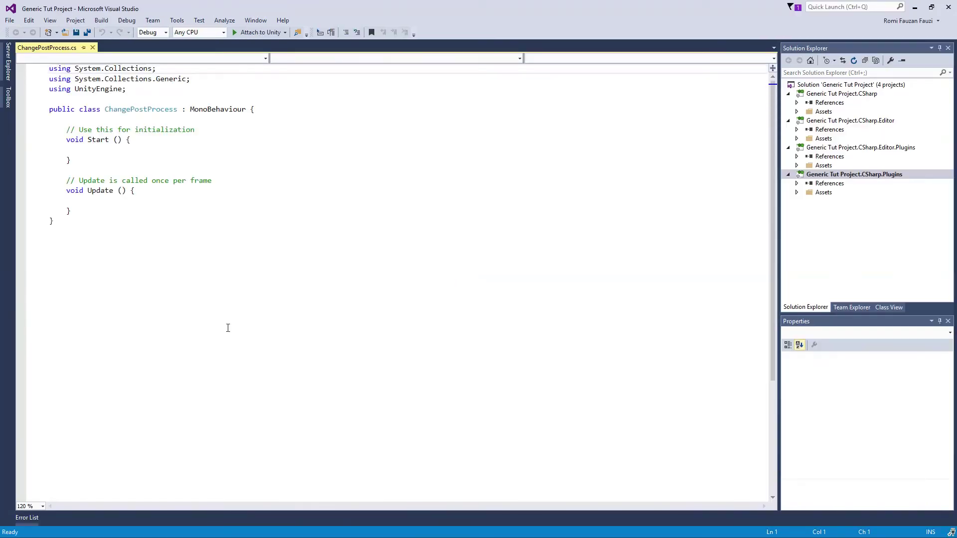
# - Set the Visual Studio code zoom to 160%
pyautogui.click(34, 506)
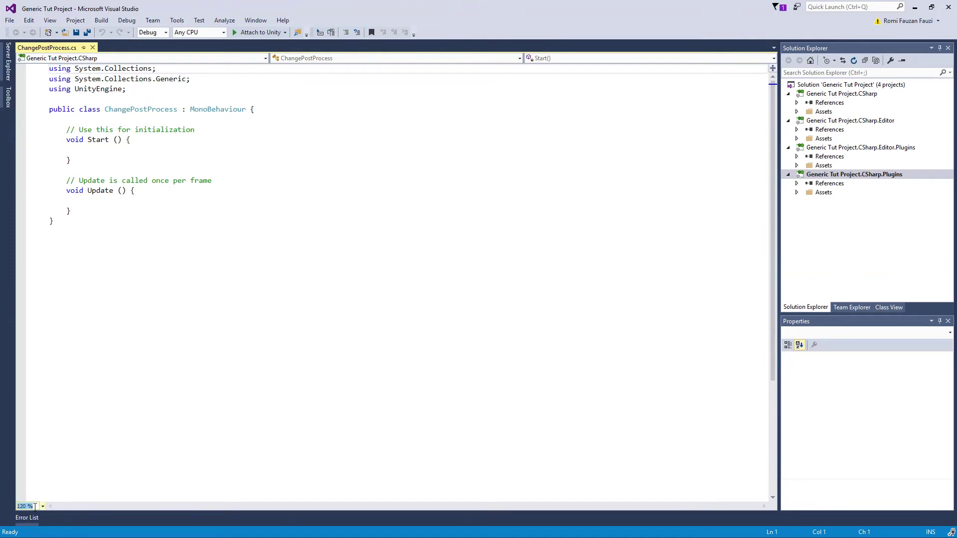
pyautogui.write('150')
pyautogui.press('Return')
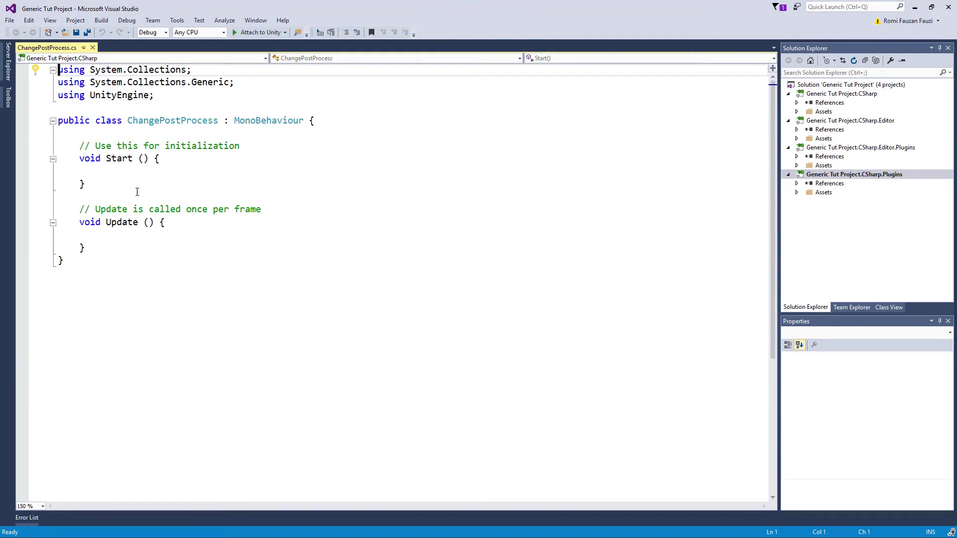
pyautogui.click(37, 506)
pyautogui.write('160')
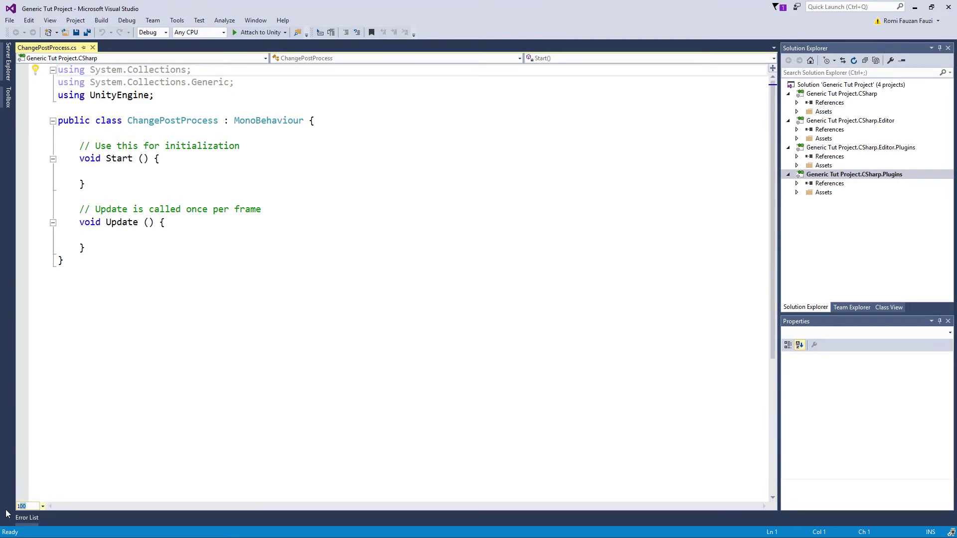
pyautogui.press('Return')
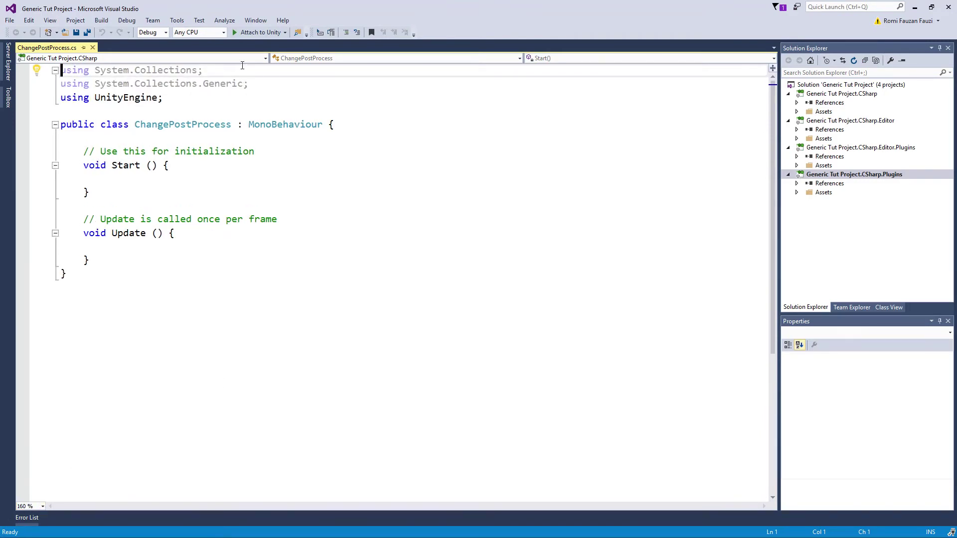
# - Add 'using UnityEngine.PostProcessing;' below the UnityEngine using line and save
pyautogui.click(180, 102)
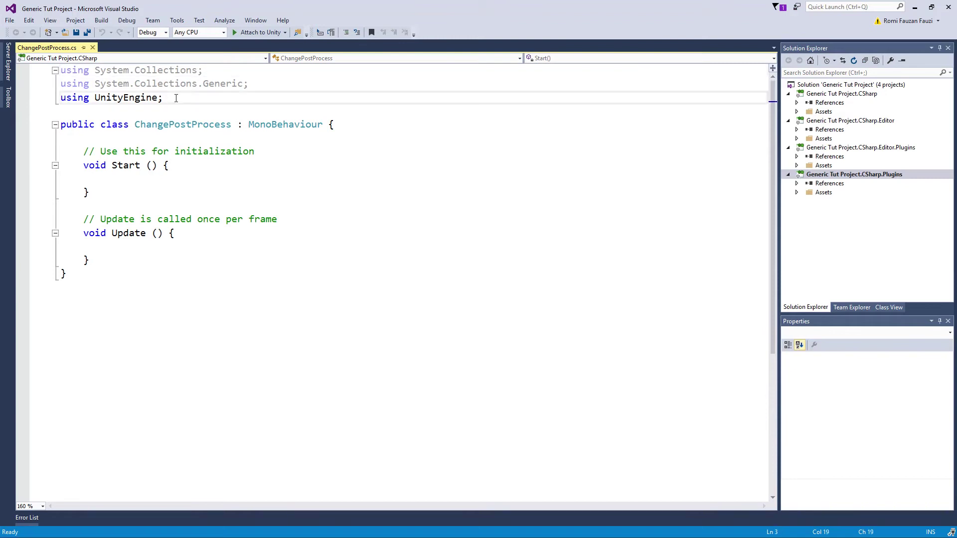
pyautogui.press('Return')
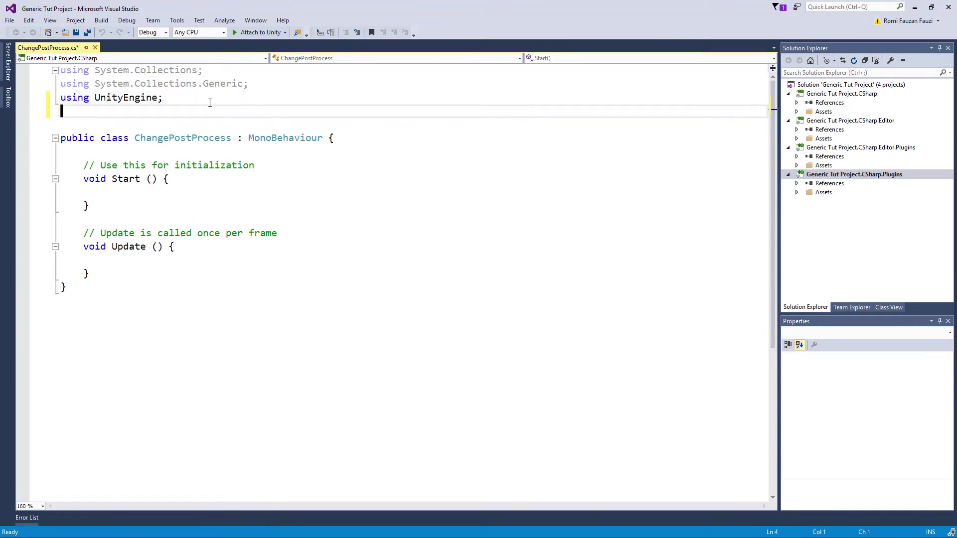
pyautogui.write('using Uni')
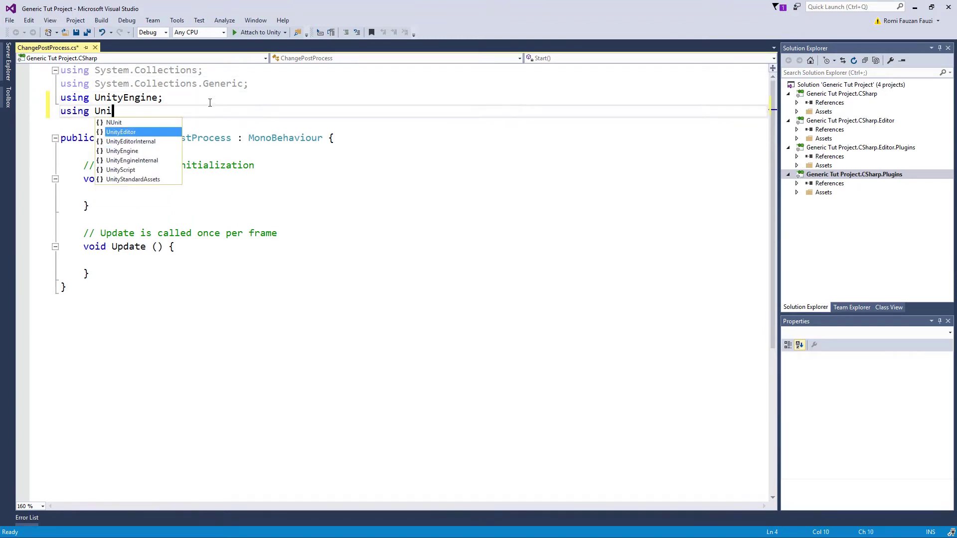
pyautogui.write('tyEngine.PostProcessing;')
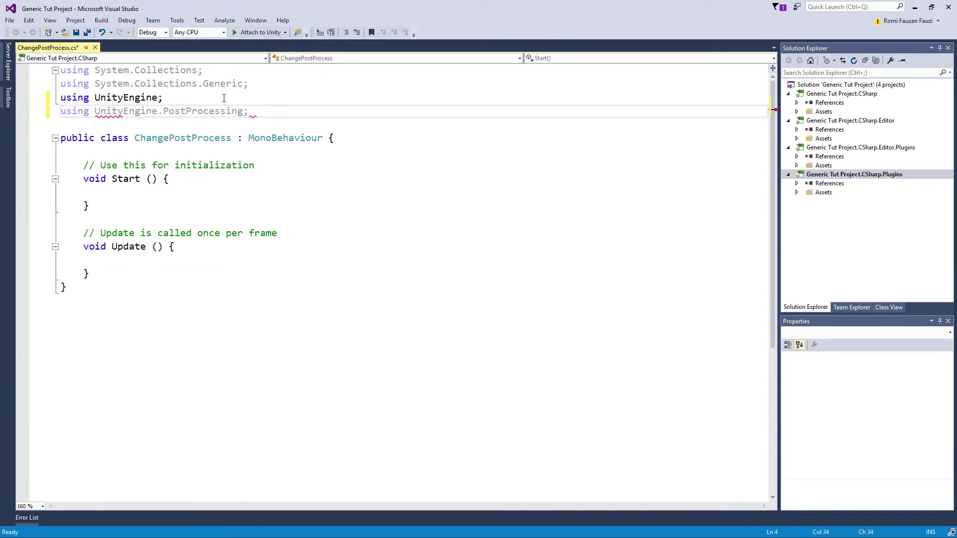
pyautogui.hotkey('ctrl', 's')
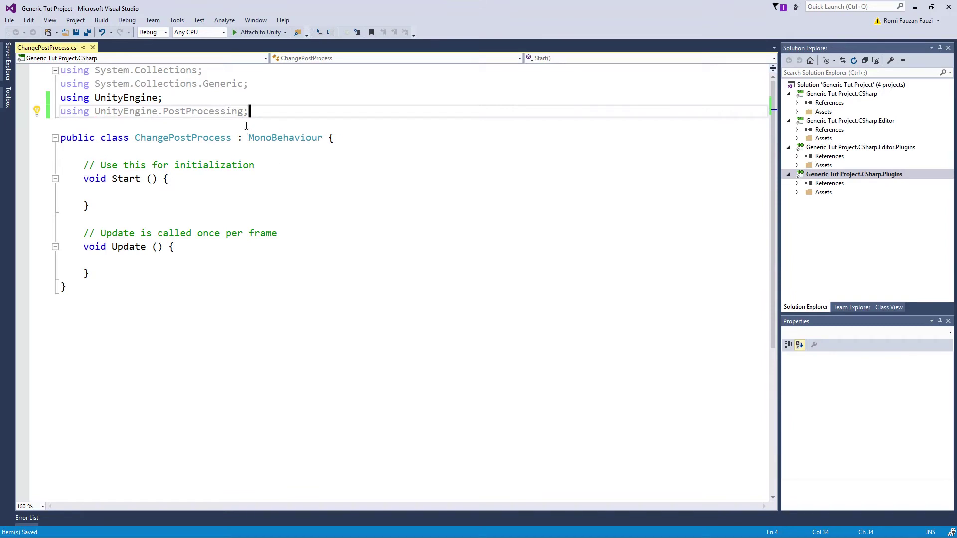
pyautogui.moveTo(249, 111); pyautogui.dragTo(60, 110)
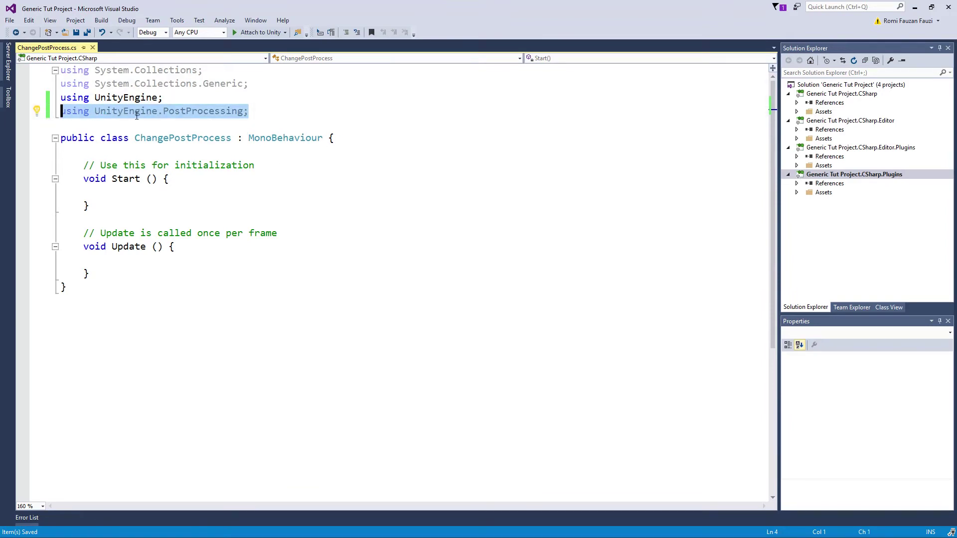
pyautogui.click(329, 139)
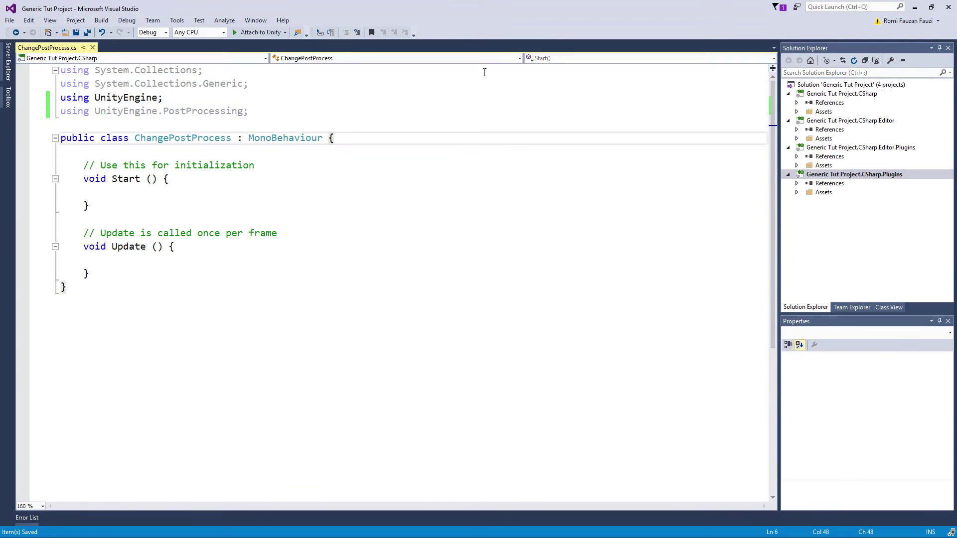
# - Declare 'public PostProcessingProfile normal, fx;' inside the class
pyautogui.press('Return')
pyautogui.press('Down')
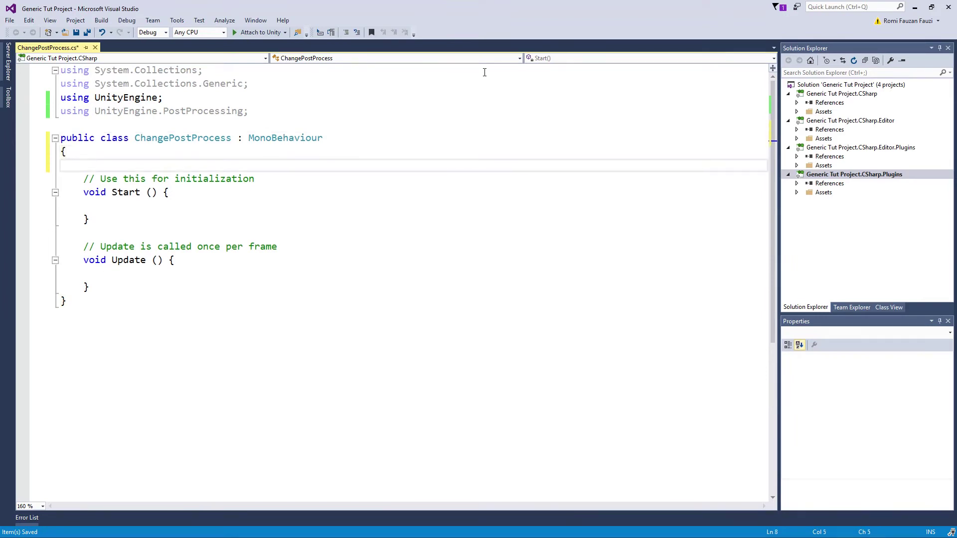
pyautogui.write('public Postpro')
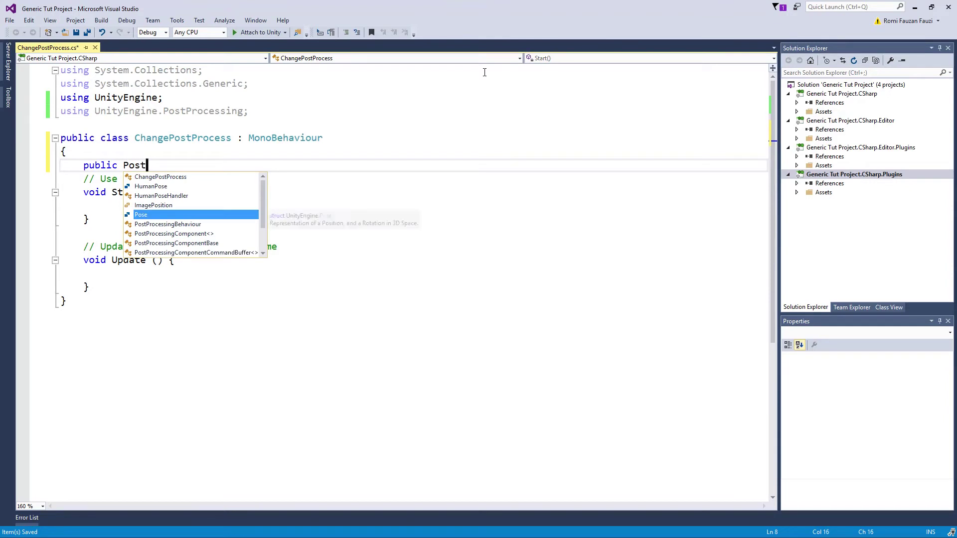
pyautogui.press('Down')
pyautogui.press('Down')
pyautogui.press('Down')
pyautogui.press('Down')
pyautogui.press('Down')
pyautogui.press('Down')
pyautogui.press('Down')
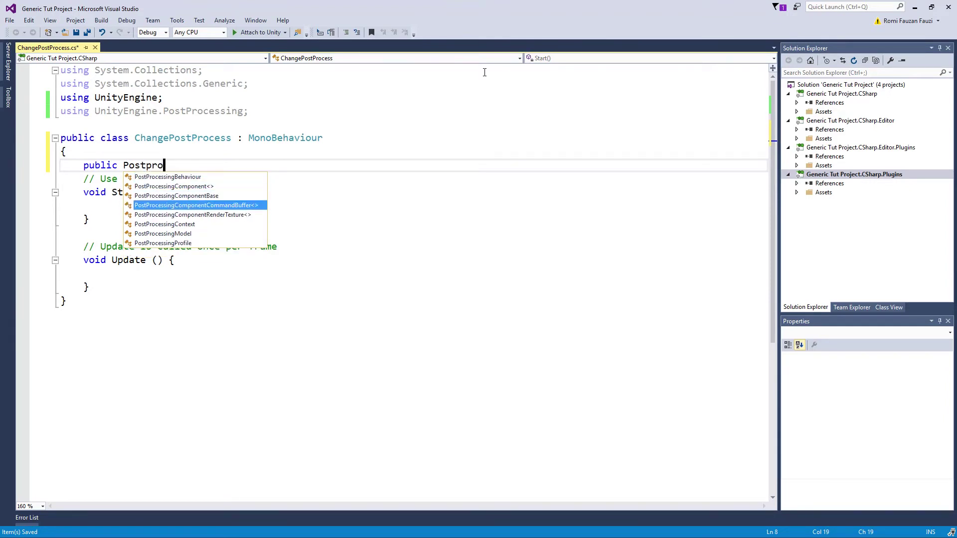
pyautogui.press('Tab')
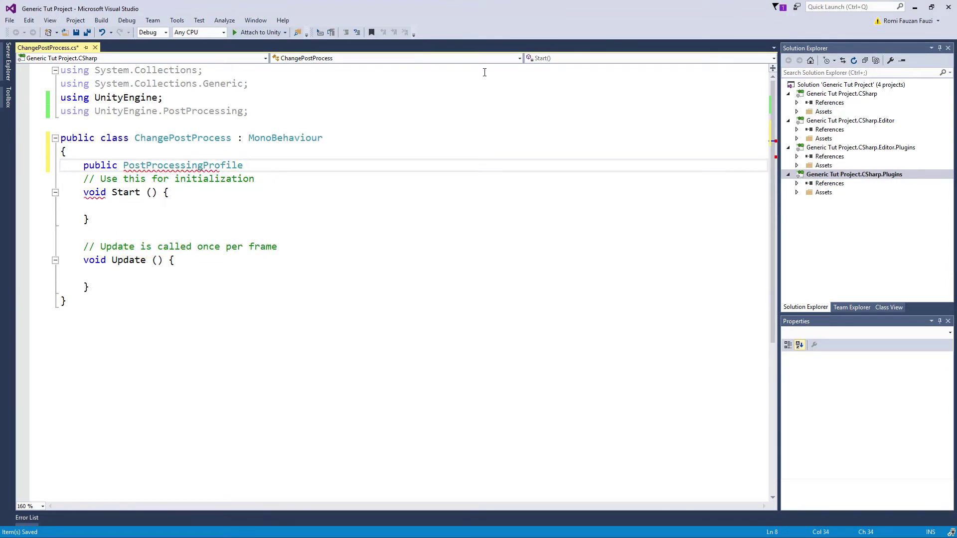
pyautogui.write('normal')
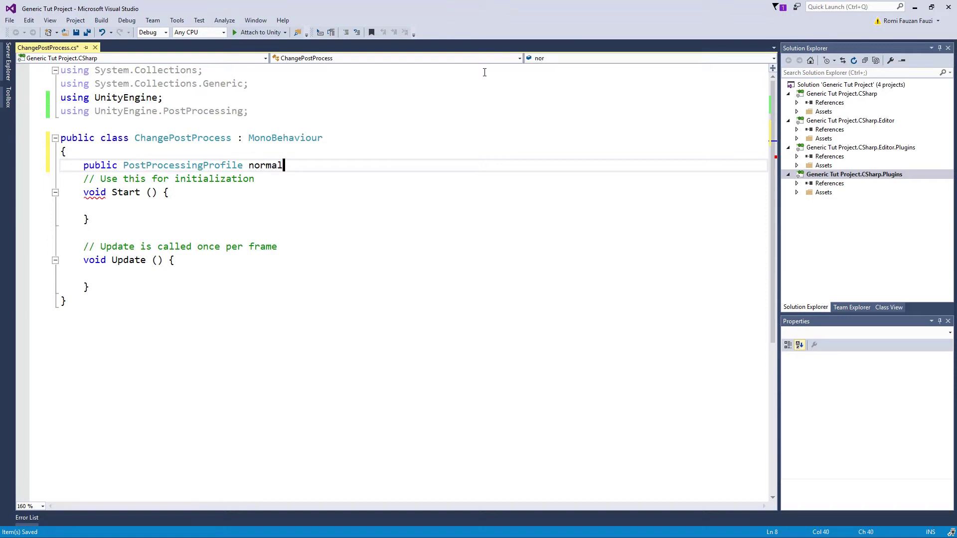
pyautogui.write(',')
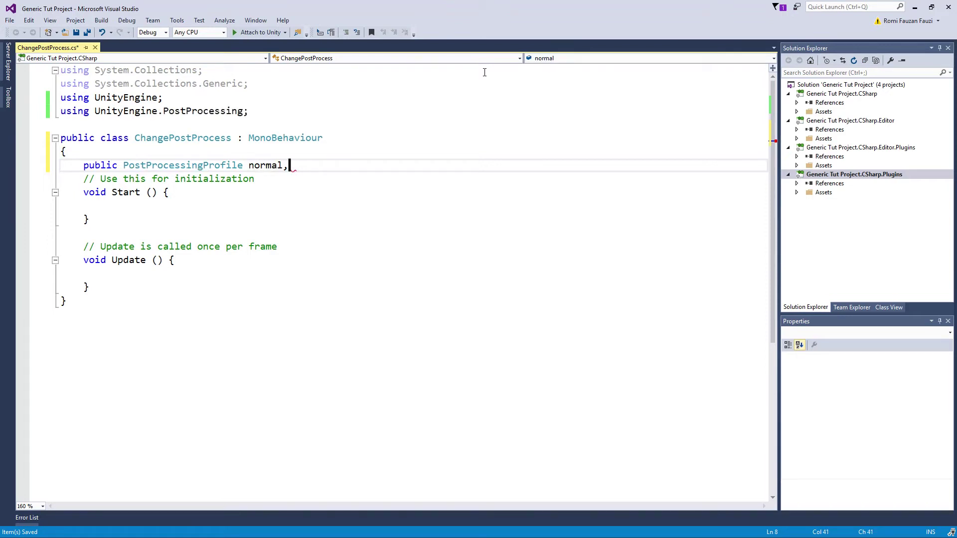
pyautogui.write(' fx;')
pyautogui.press('Return')
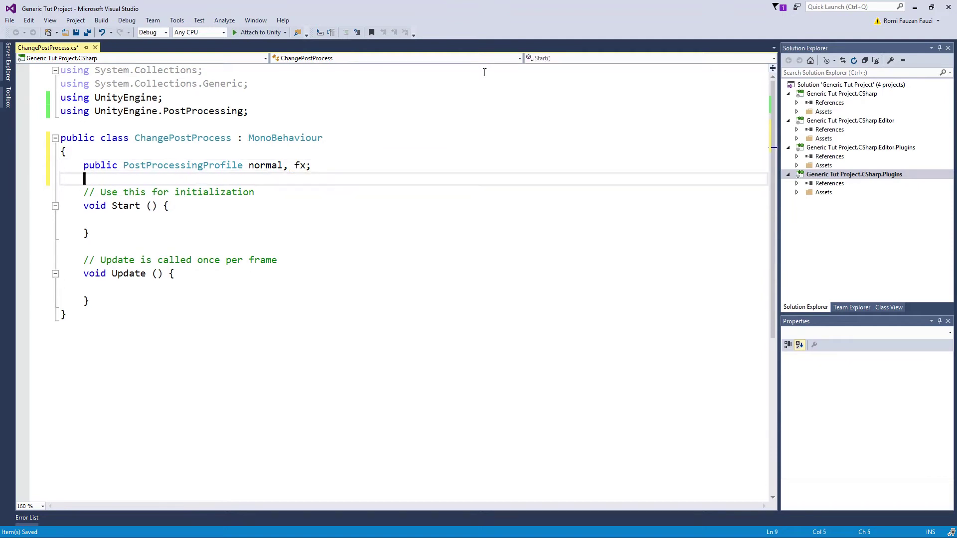
# - Add the field 'private PostProcessingBehaviour camImageFx;' and save the script
pyautogui.press('Return')
pyautogui.press('Up')
pyautogui.press('Return')
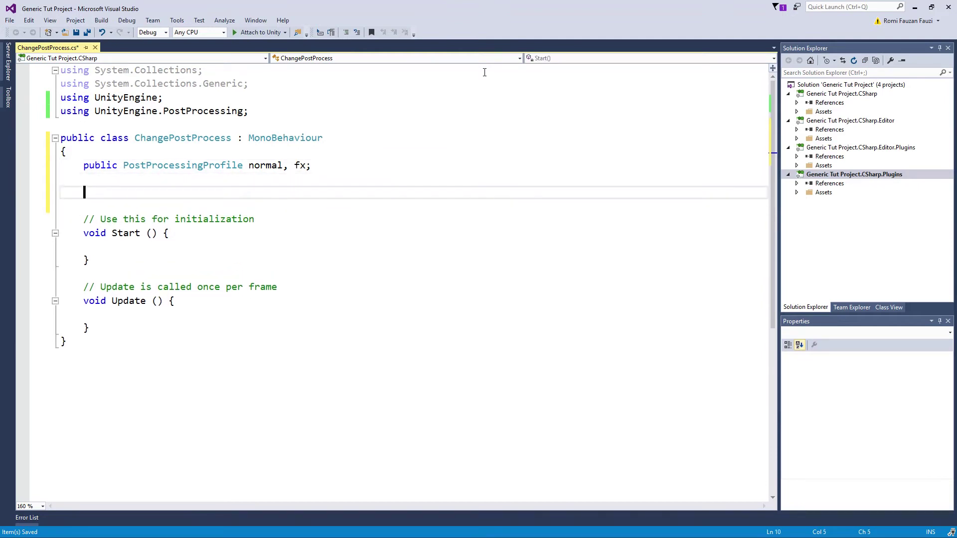
pyautogui.write('private Pos')
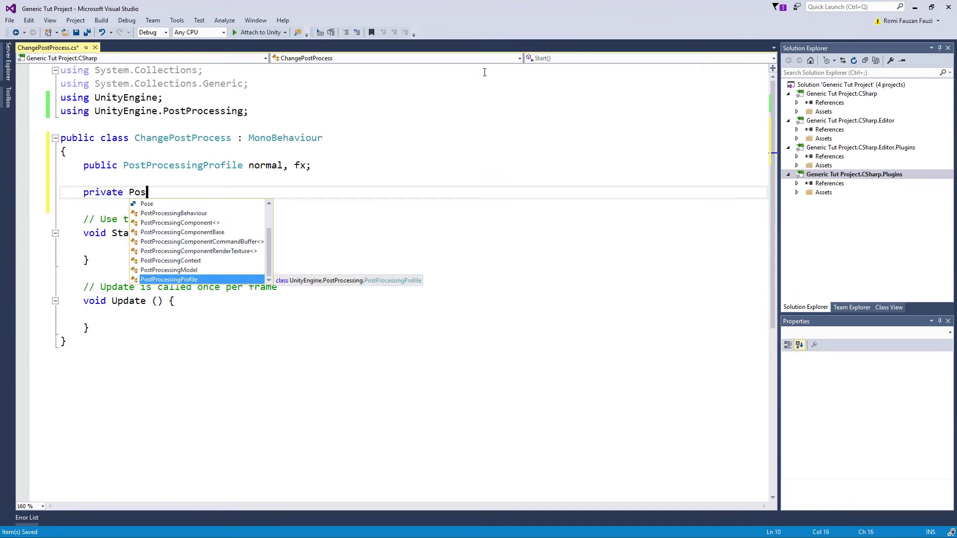
pyautogui.press('Up')
pyautogui.press('Up')
pyautogui.press('Up')
pyautogui.press('Up')
pyautogui.press('Up')
pyautogui.press('Up')
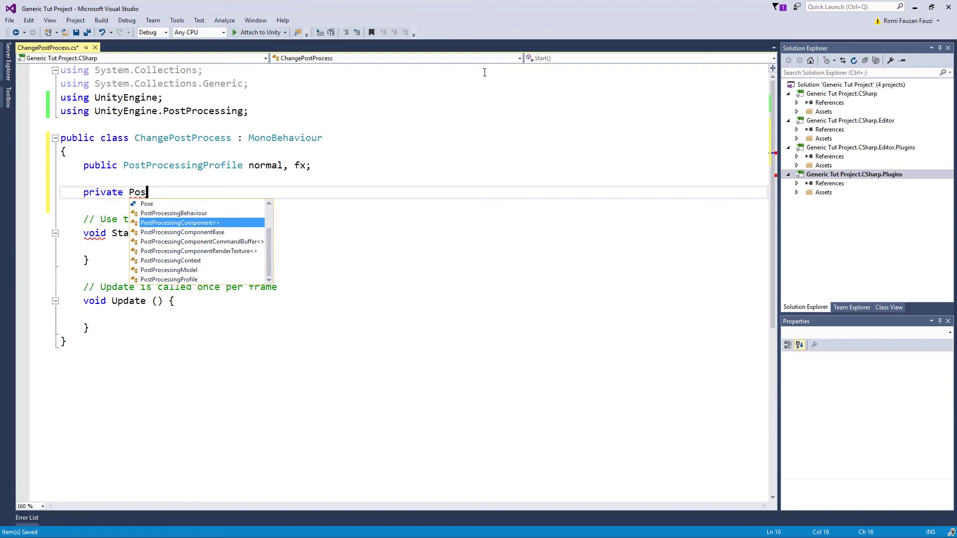
pyautogui.press('Up')
pyautogui.press('Tab')
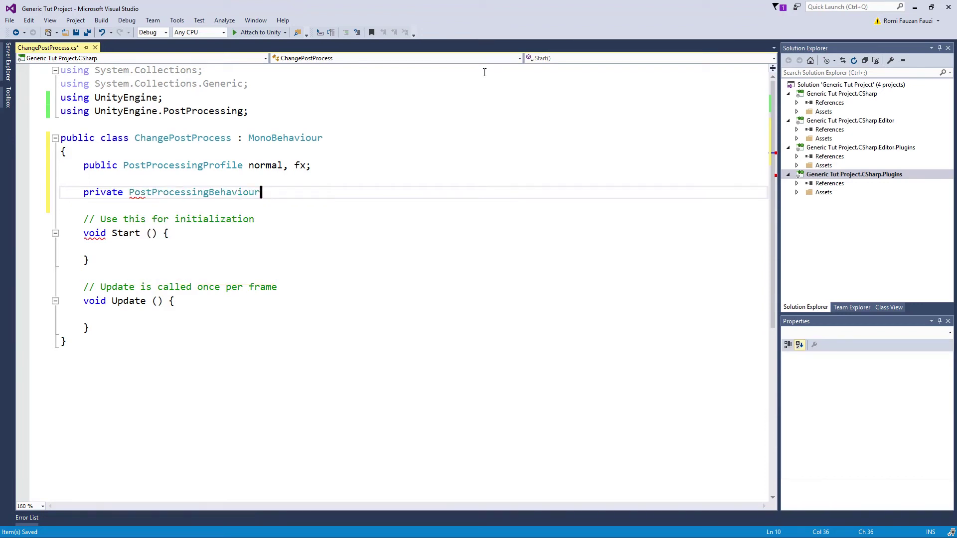
pyautogui.write('camImageF')
pyautogui.write('x;')
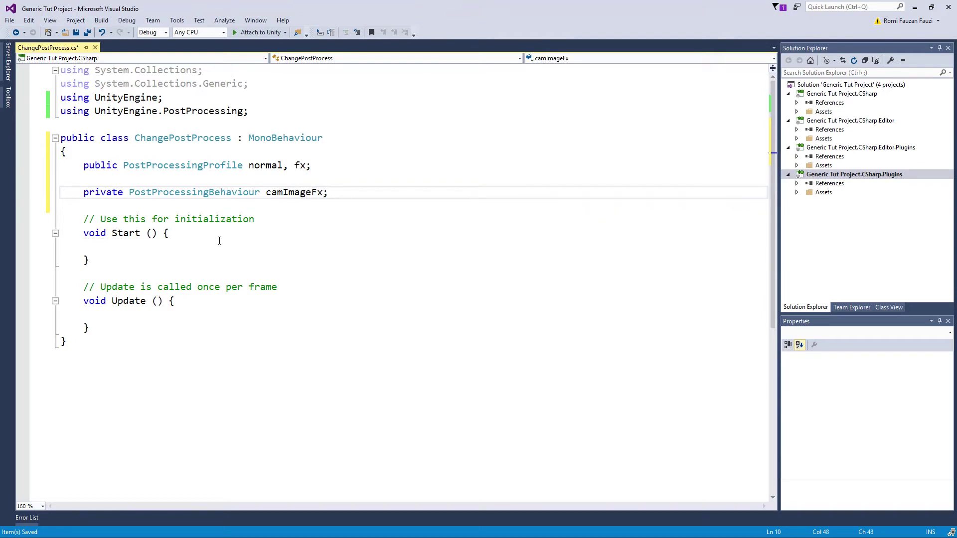
pyautogui.hotkey('ctrl', 's')
pyautogui.doubleClick(304, 194)
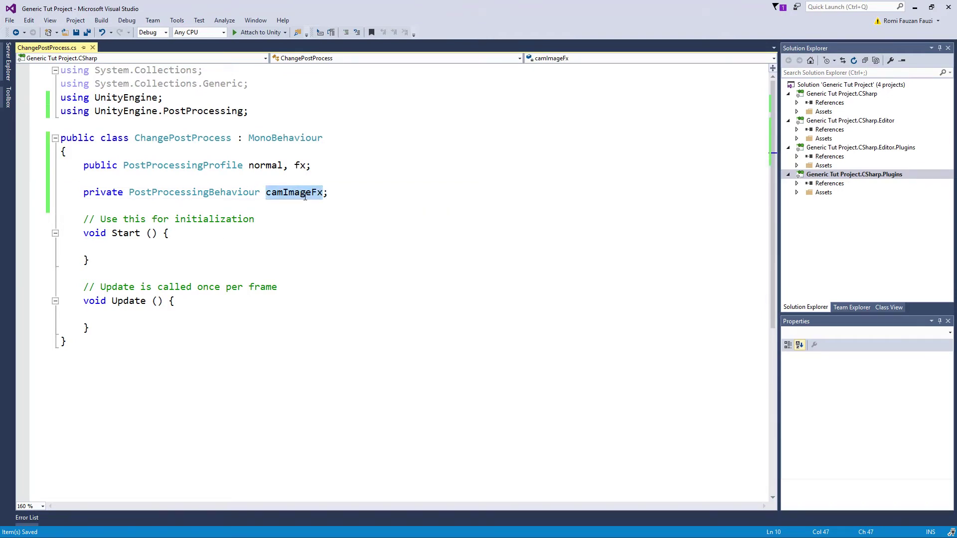
pyautogui.hotkey('alt', 'Tab')
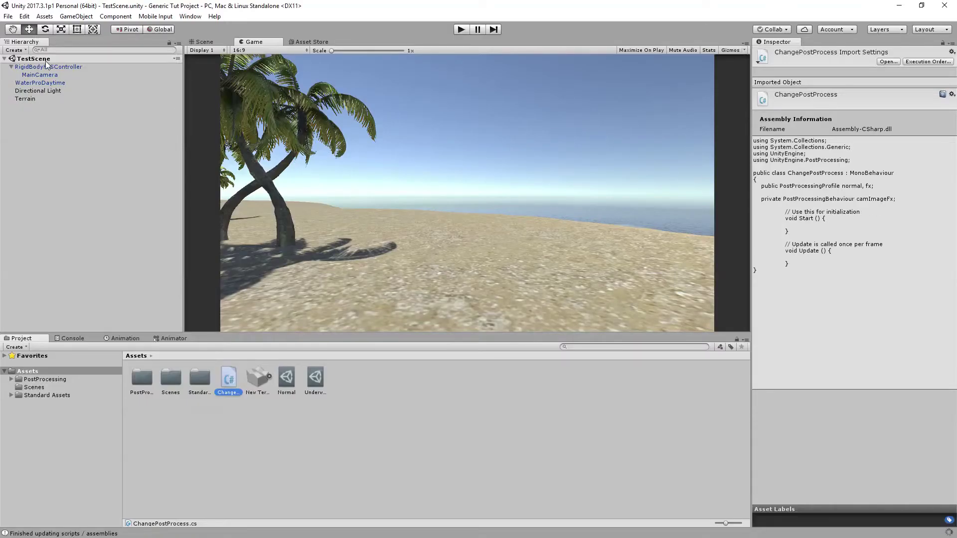
# - After the scripts reload in Unity, select MainCamera, which still uses the Normal profile
pyautogui.click(40, 74)
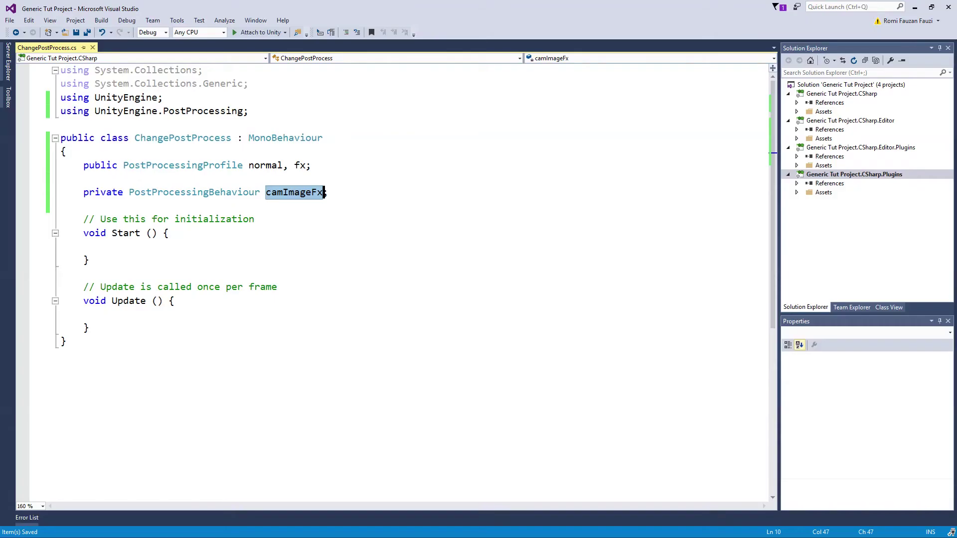
# - In Start(), write 'camImageFx = FindObjectOfType<PostProcessingBehaviour>();' and save
pyautogui.click(162, 233)
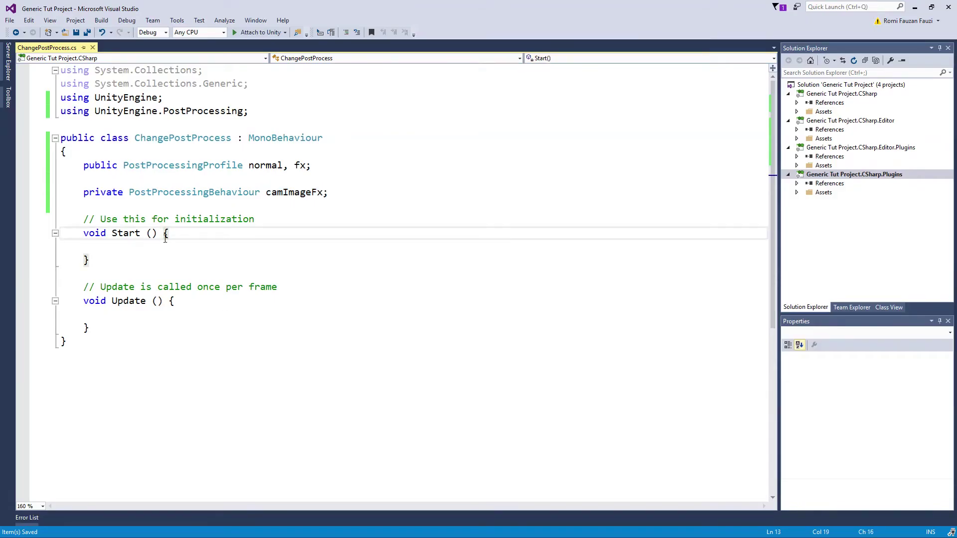
pyautogui.press('Return')
pyautogui.click(135, 260)
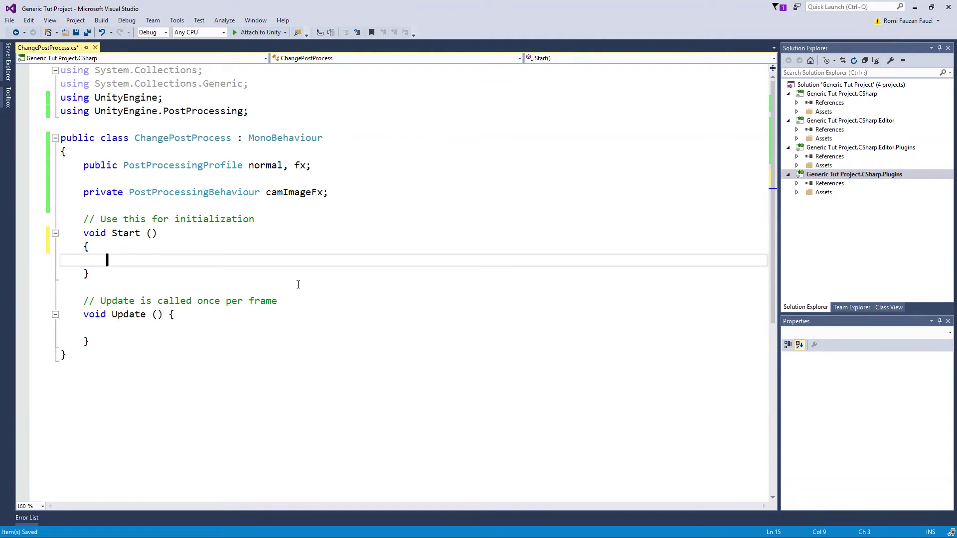
pyautogui.write('cam')
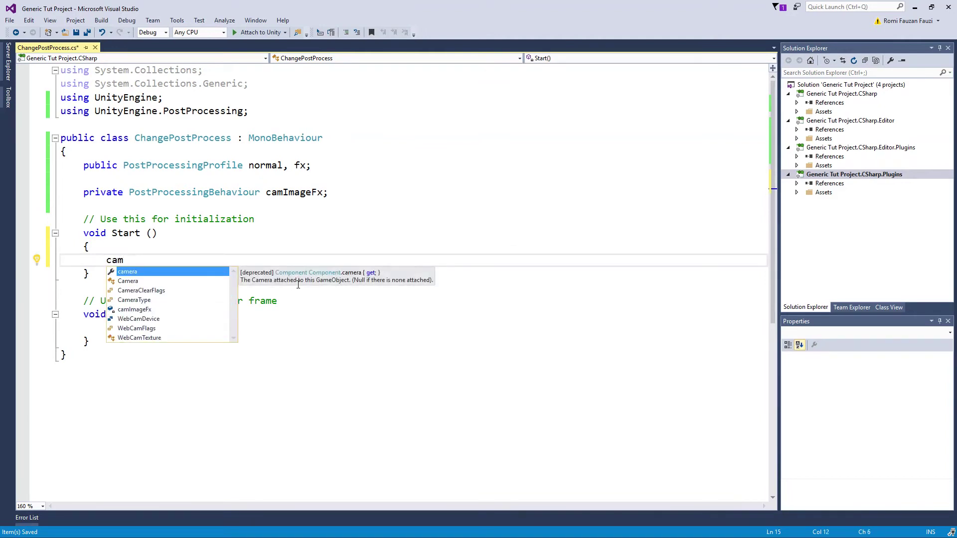
pyautogui.press('Down')
pyautogui.press('Down')
pyautogui.press('Down')
pyautogui.press('Down')
pyautogui.press('Tab')
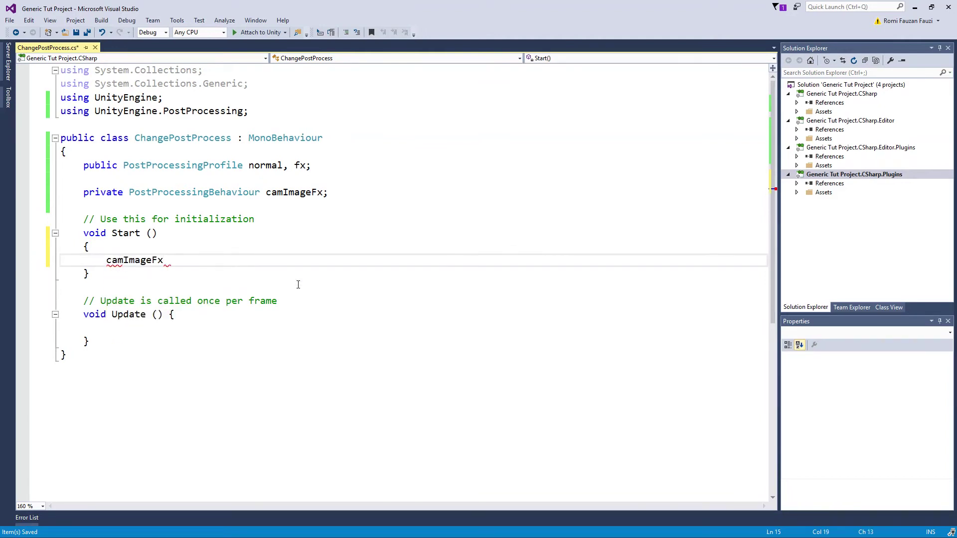
pyautogui.write('= Find')
pyautogui.press('Tab')
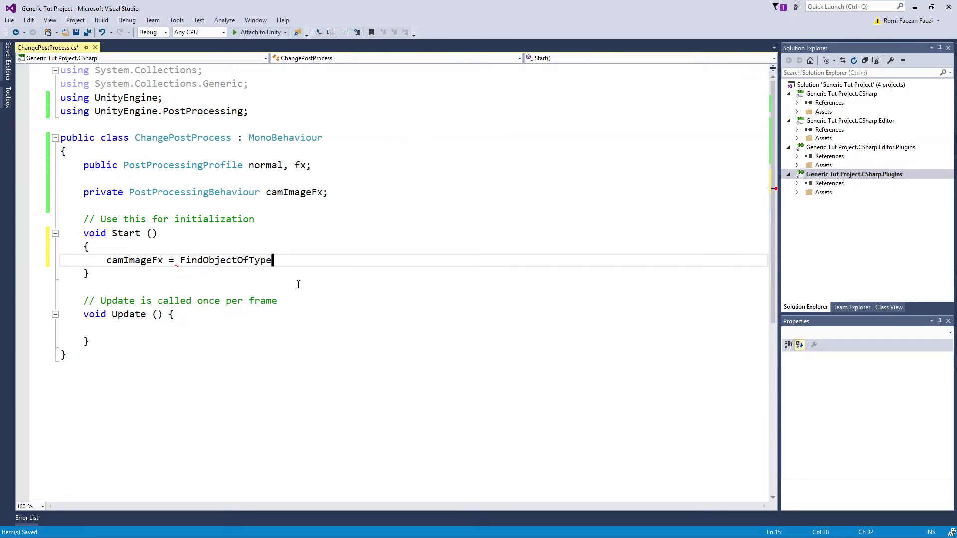
pyautogui.write('<Pos>')
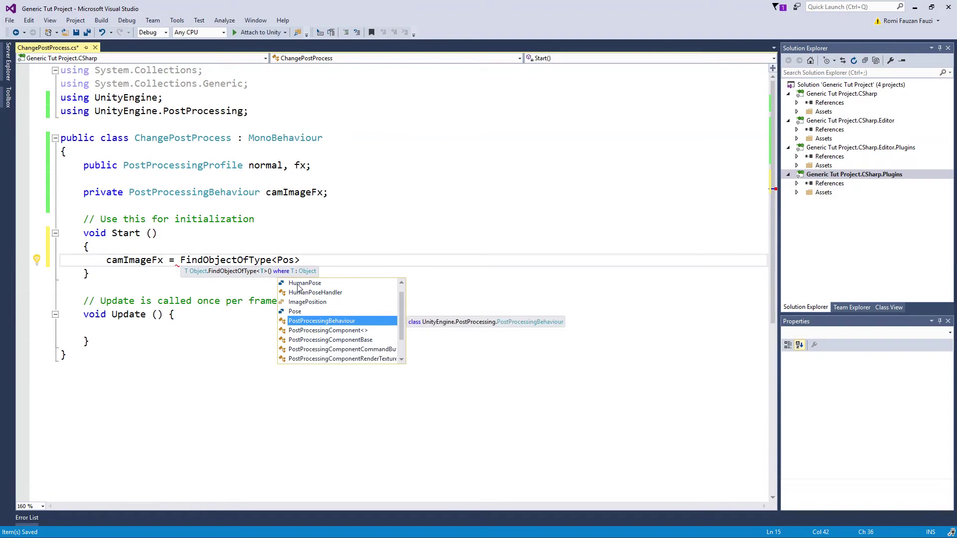
pyautogui.press('Tab')
pyautogui.write('>')
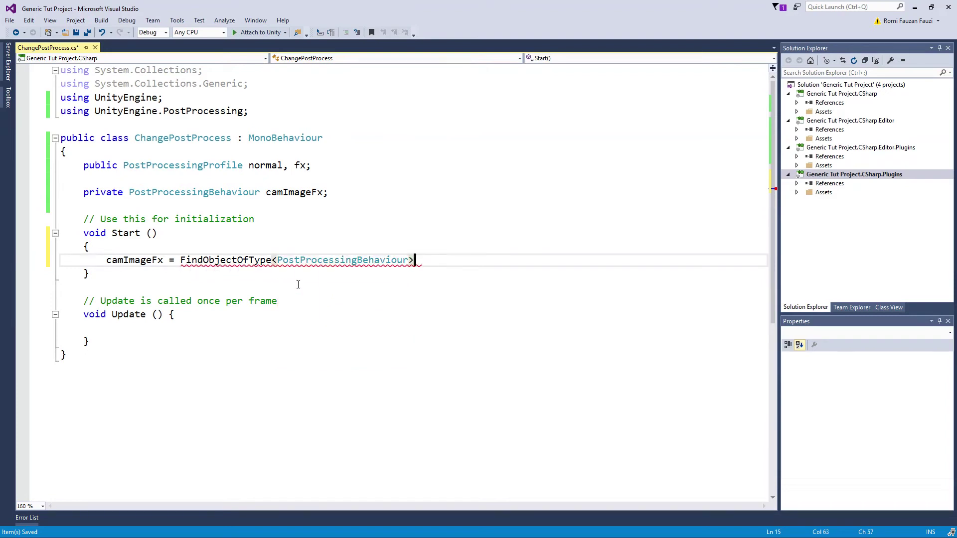
pyautogui.write('();')
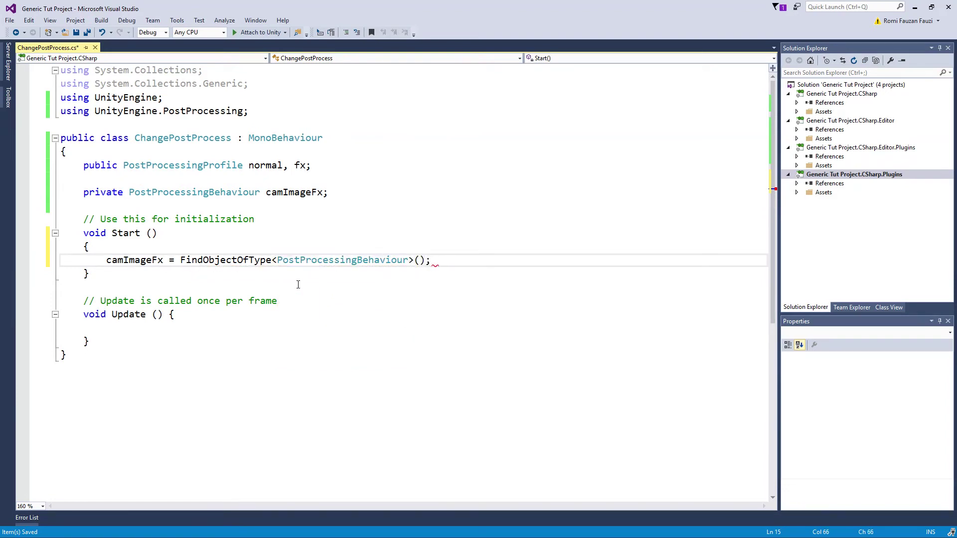
pyautogui.doubleClick(232, 263)
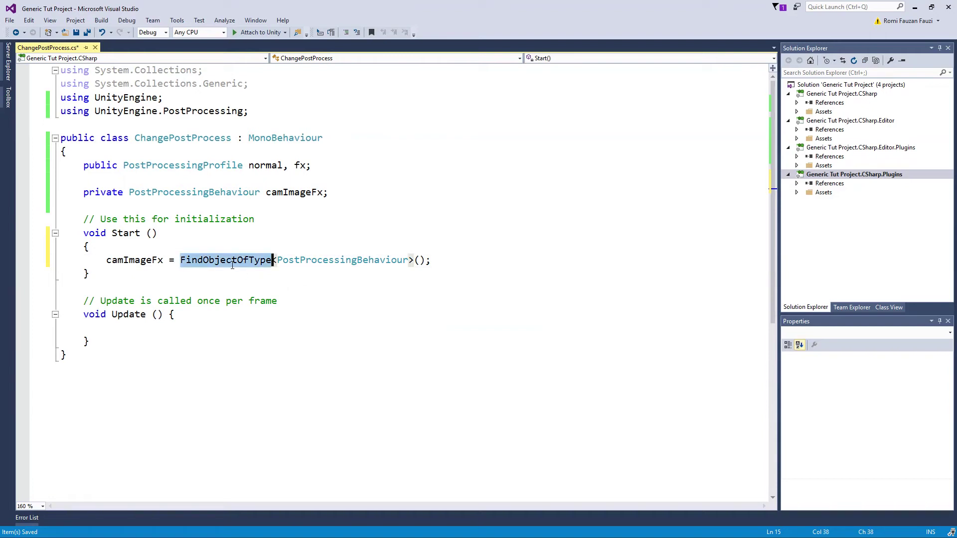
pyautogui.hotkey('ctrl', 's')
# - Delete the empty Update method and its comment
pyautogui.click(170, 314)
pyautogui.moveTo(90, 342); pyautogui.dragTo(6, 306)
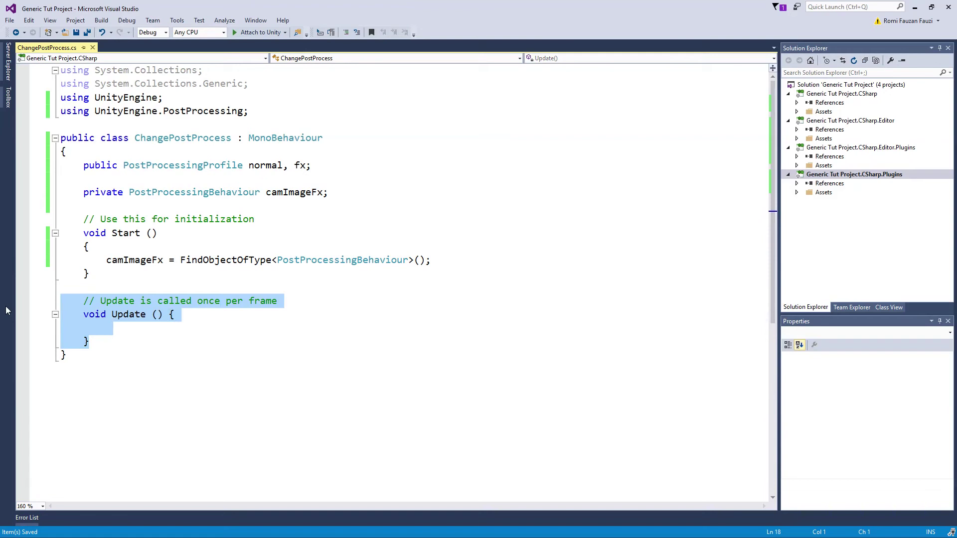
pyautogui.press('BackSpace')
pyautogui.press('Tab')
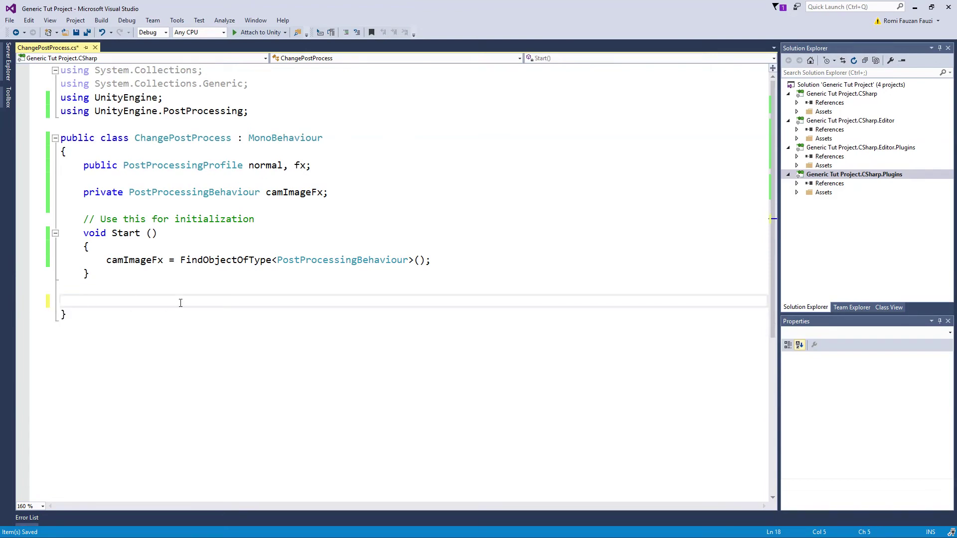